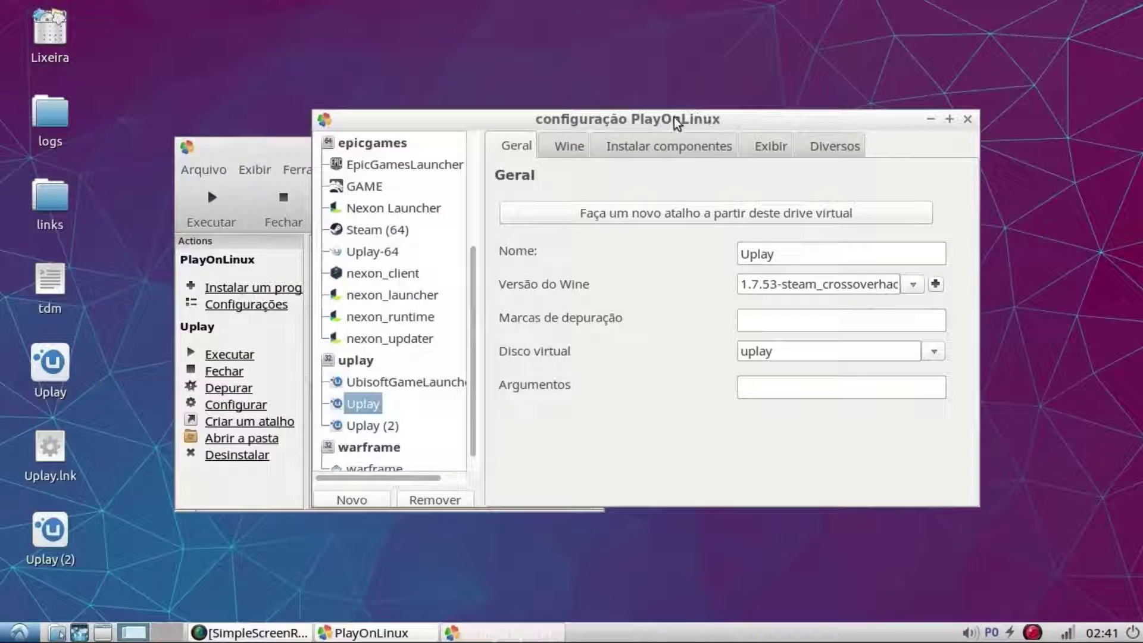
Step: Examine the Wine library overrides of the Uplay shortcut, including the load order of d3dx11_43, and leave without changes
{"action": "left_click", "coordinate": [569, 146]}
{"action": "left_click", "coordinate": [360, 405]}
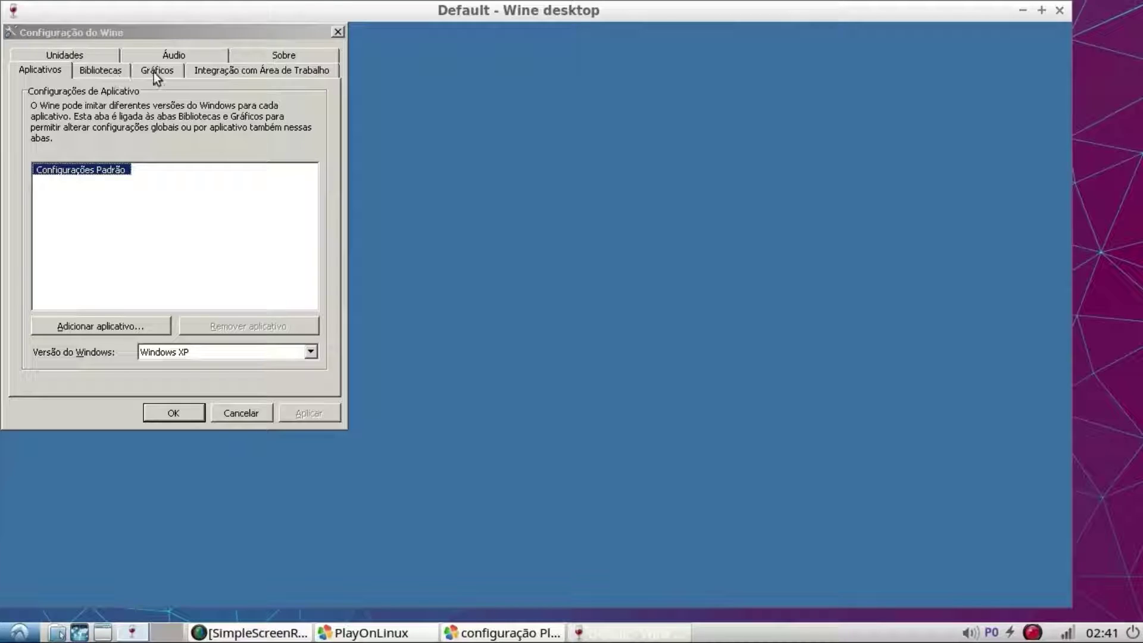
{"action": "left_click", "coordinate": [102, 70]}
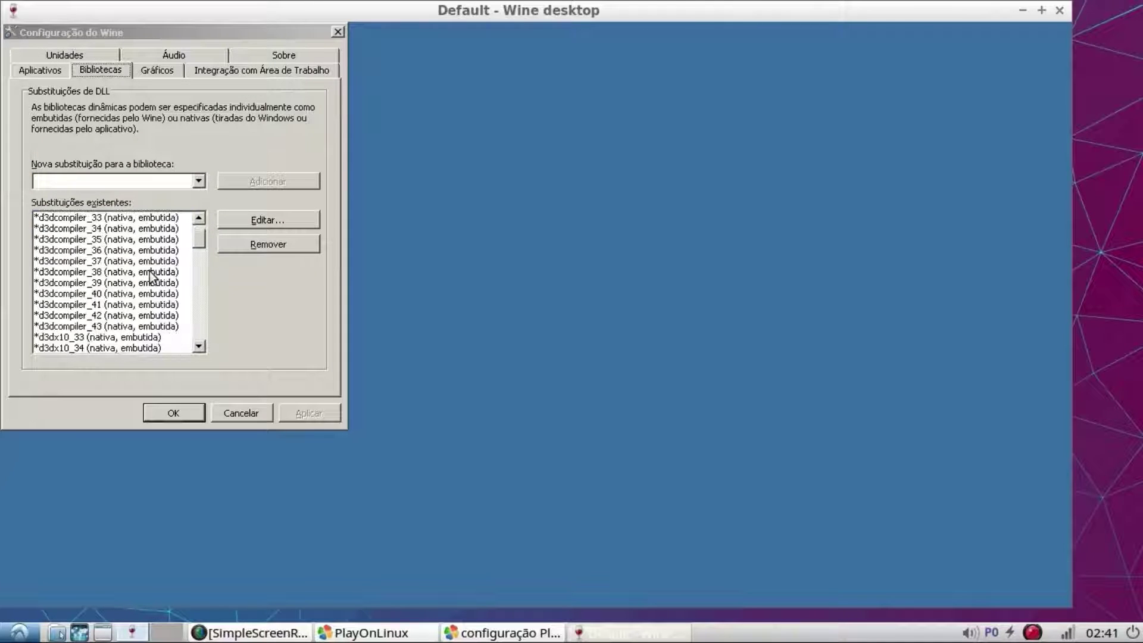
{"action": "scroll", "coordinate": [150, 275], "scroll_direction": "down", "scroll_amount": 6}
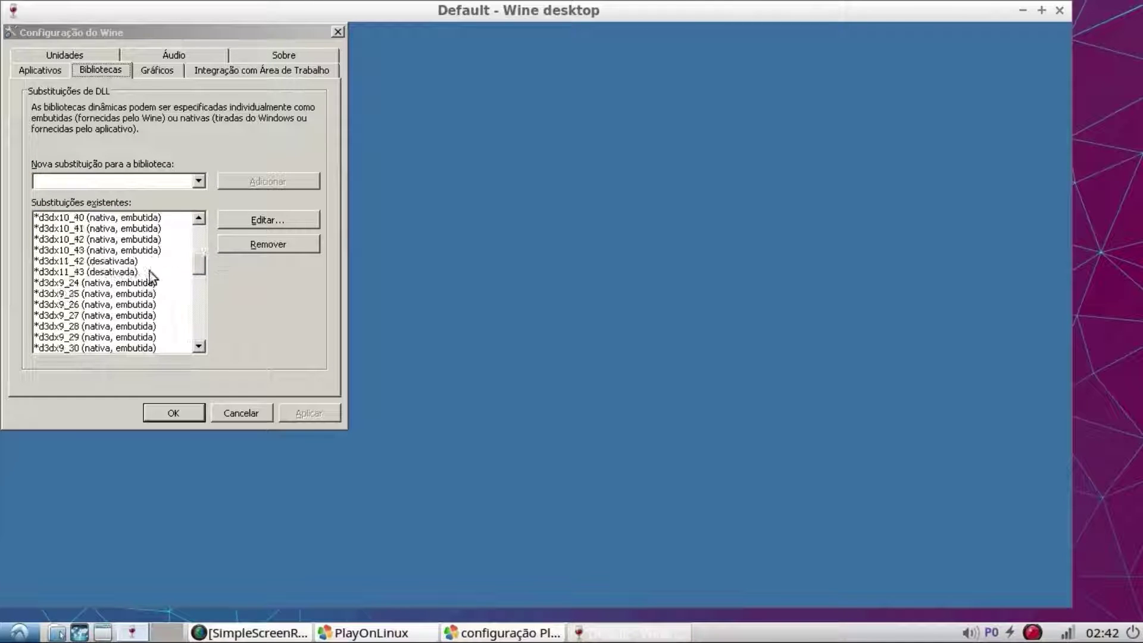
{"action": "left_click", "coordinate": [96, 273]}
{"action": "left_click", "coordinate": [252, 220]}
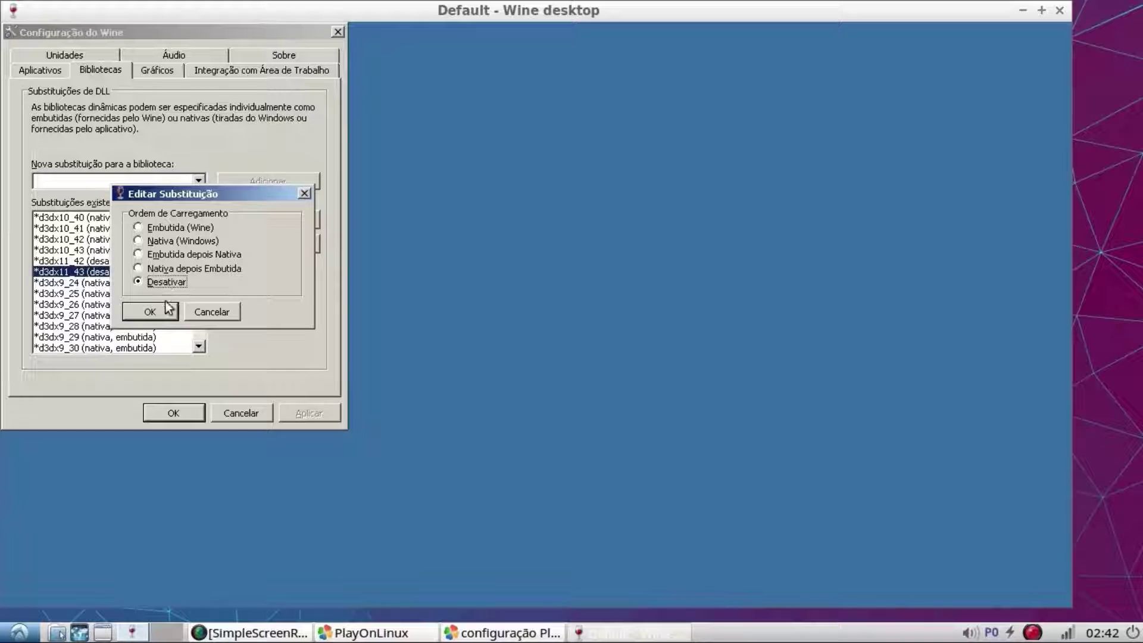
{"action": "left_click", "coordinate": [205, 311]}
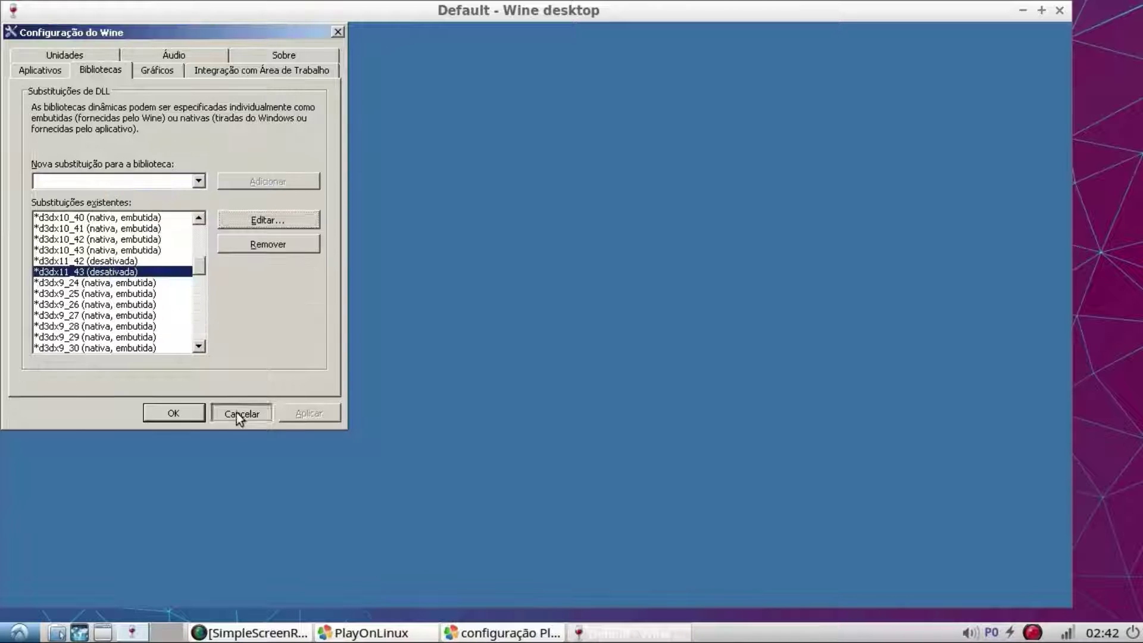
{"action": "left_click", "coordinate": [237, 413]}
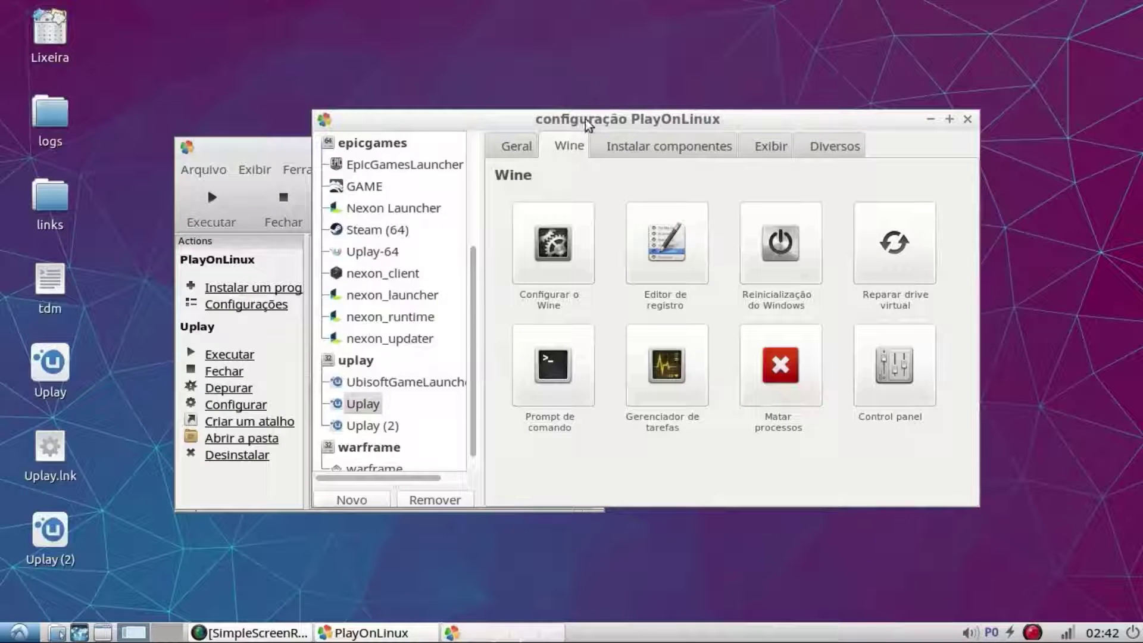
Step: Launch the Uplay shortcut from the program list and accept the offer to download an older version of Uplay
{"action": "left_click", "coordinate": [273, 148]}
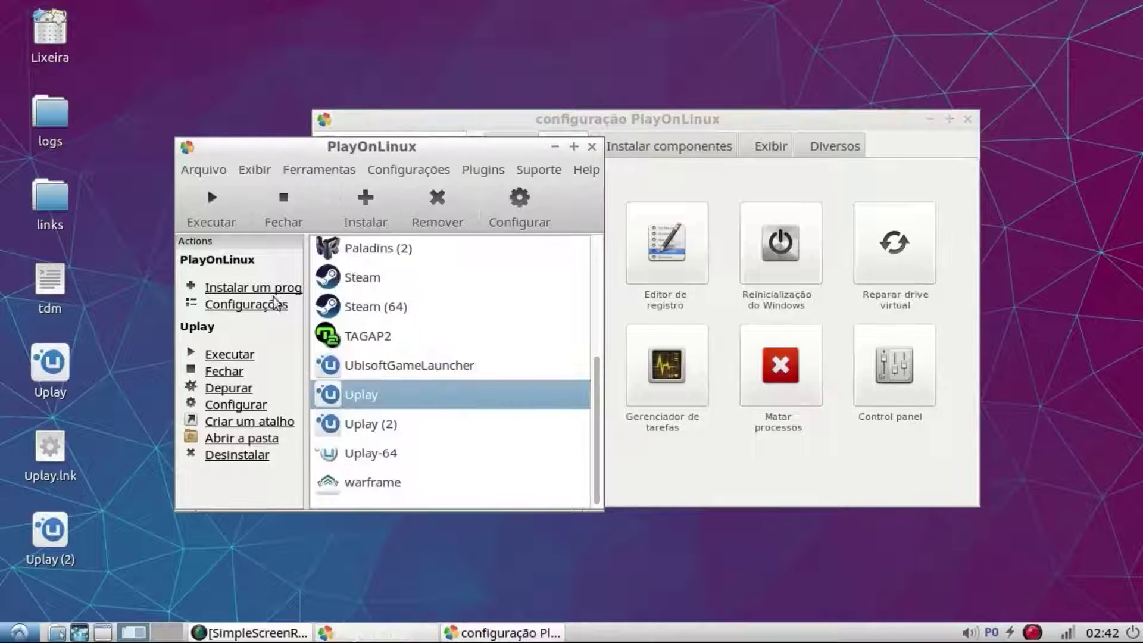
{"action": "double_click", "coordinate": [366, 396]}
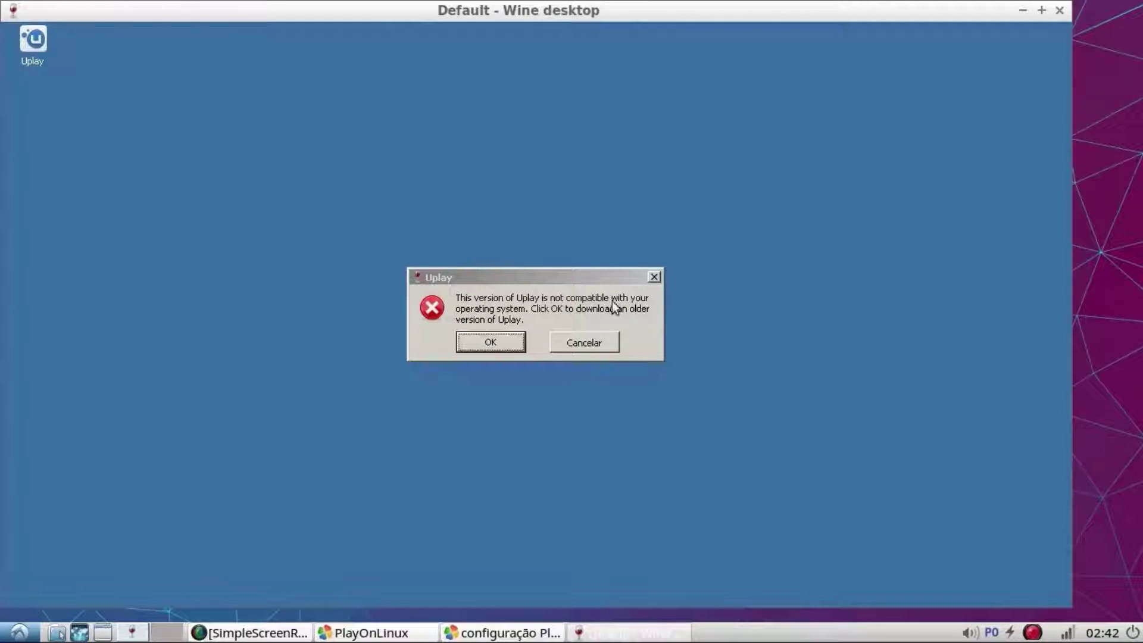
{"action": "left_click", "coordinate": [493, 343]}
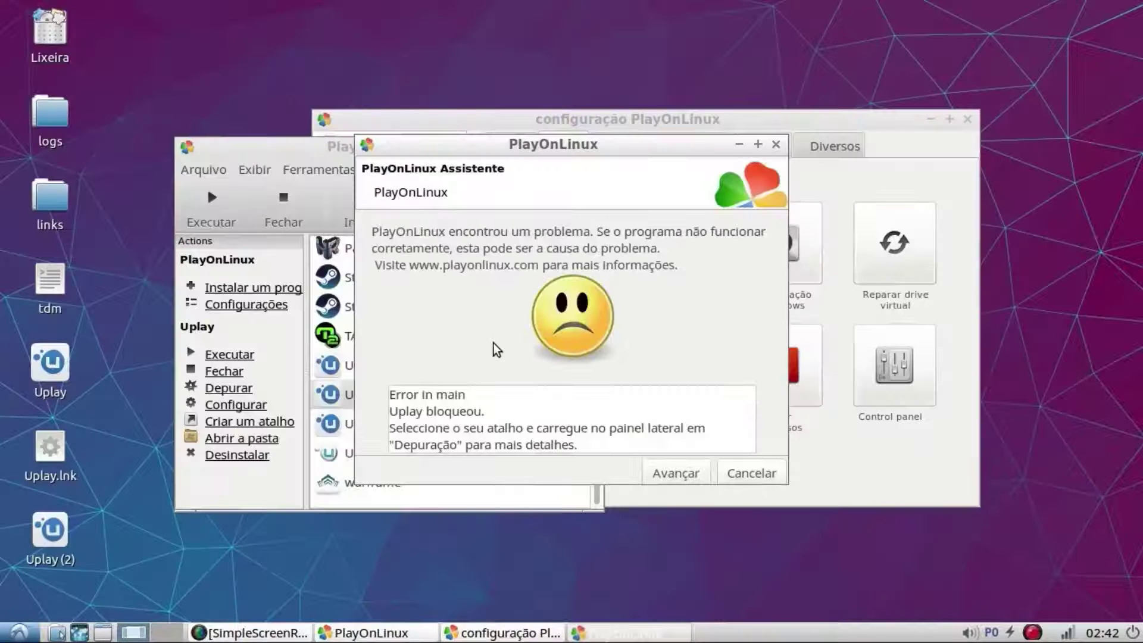
{"action": "left_click", "coordinate": [677, 473]}
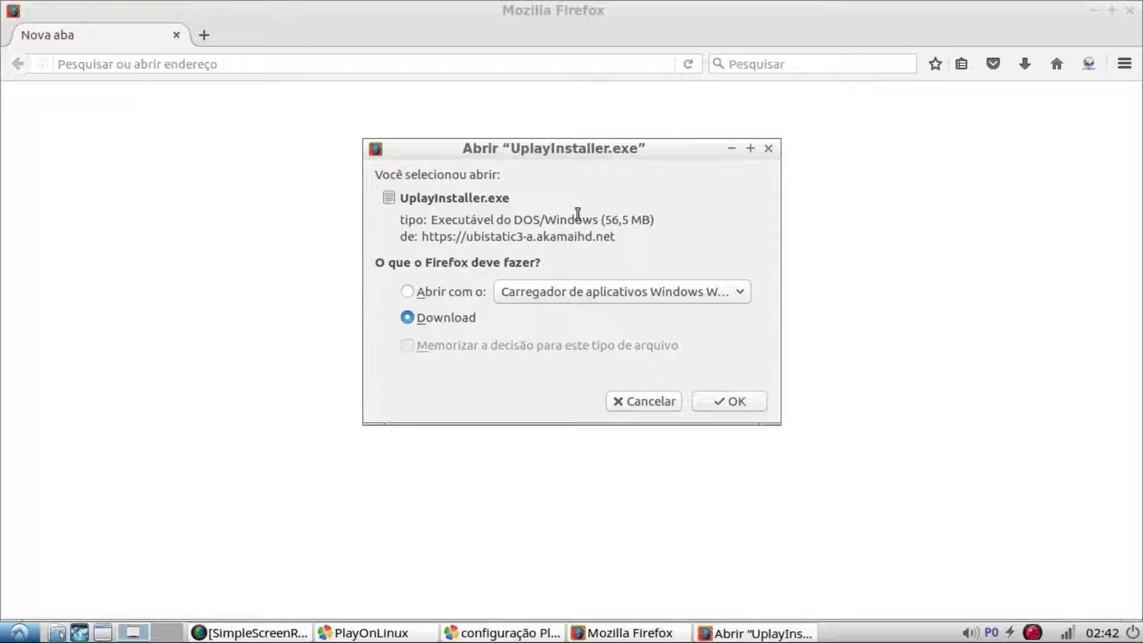
Step: Cancel the download of UplayInstaller.exe and check the browser's download list
{"action": "left_click", "coordinate": [666, 408]}
{"action": "left_click", "coordinate": [1024, 64]}
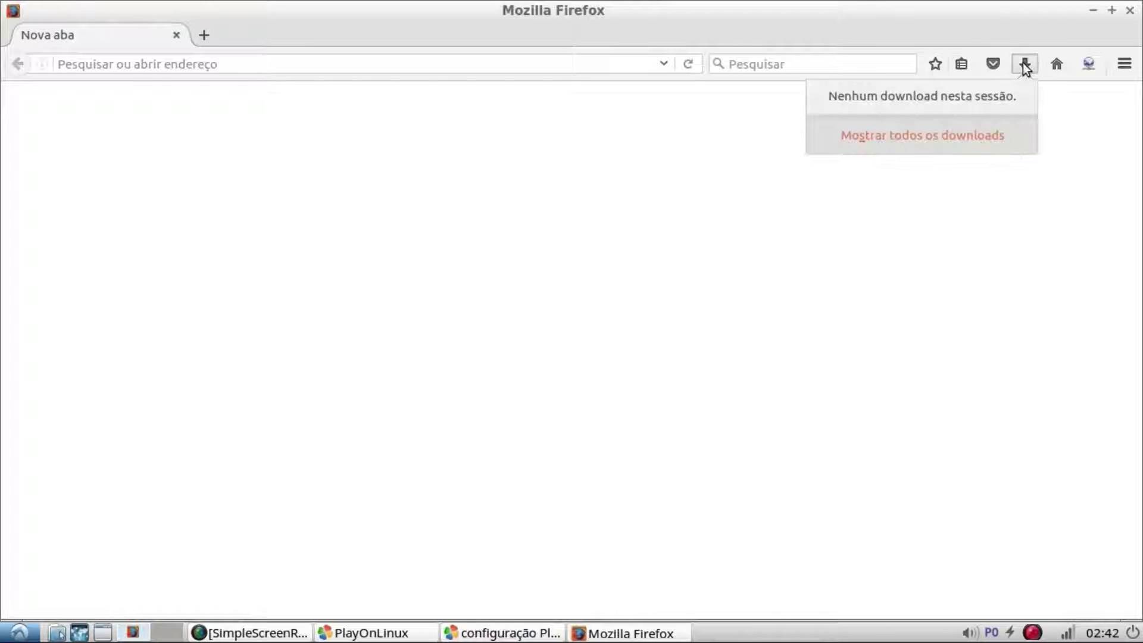
{"action": "left_click", "coordinate": [586, 251]}
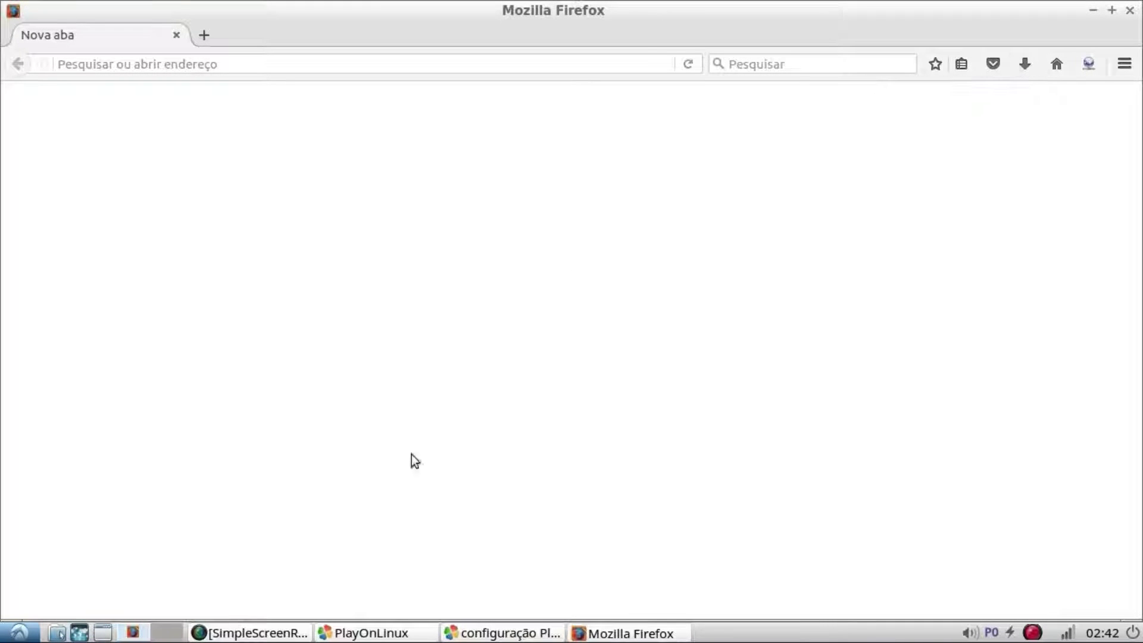
{"action": "left_click", "coordinate": [401, 631]}
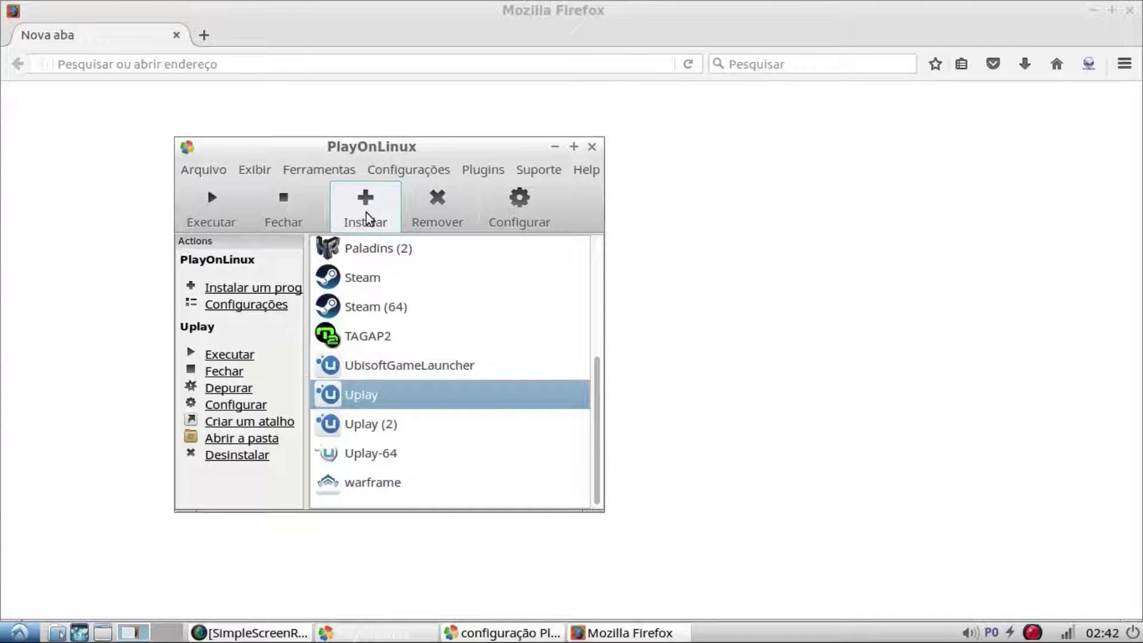
{"action": "left_click", "coordinate": [366, 212]}
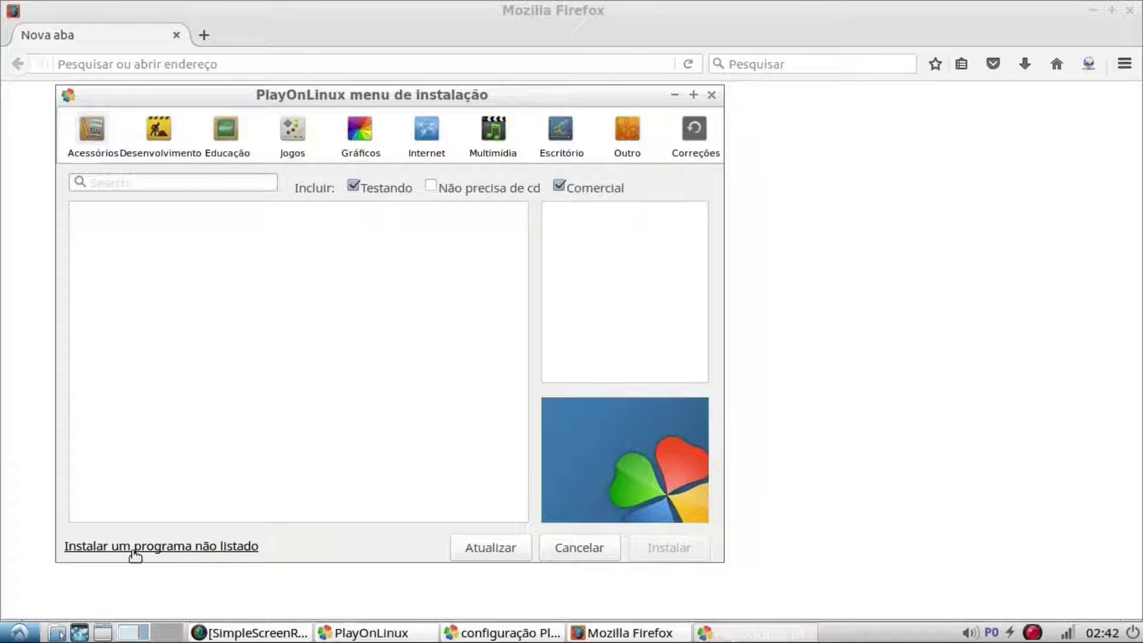
{"action": "left_click", "coordinate": [133, 548]}
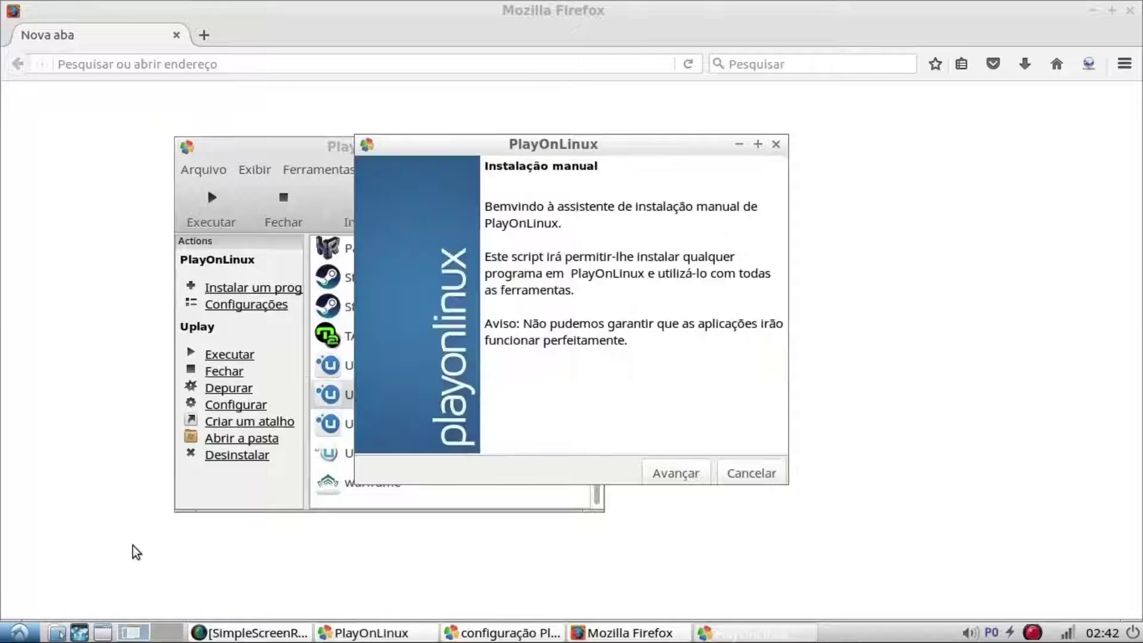
{"action": "left_click", "coordinate": [744, 470]}
Step: Select Uplay (2) in PlayOnLinux, close the old configuration window and open the configuration for this shortcut
{"action": "left_click", "coordinate": [369, 425]}
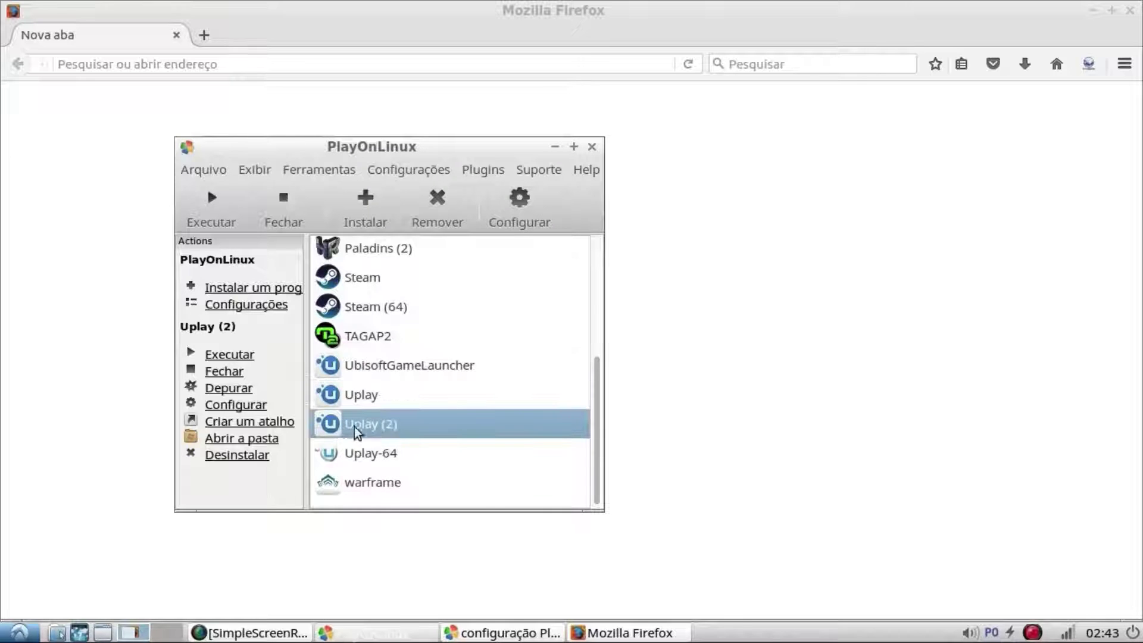
{"action": "left_click", "coordinate": [518, 222]}
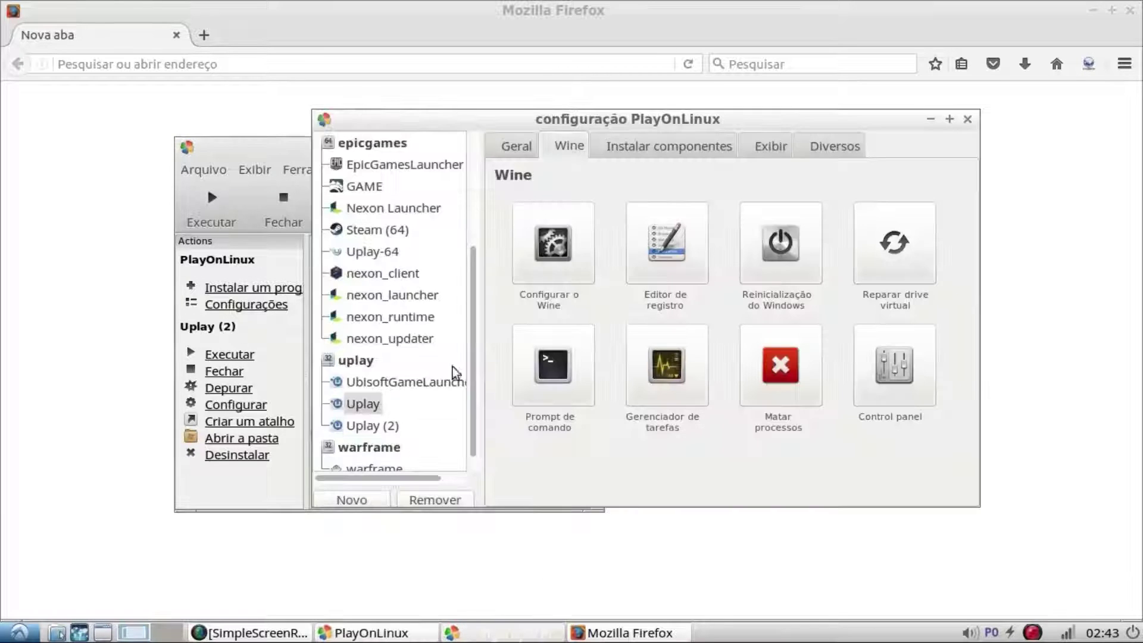
{"action": "left_click", "coordinate": [967, 119]}
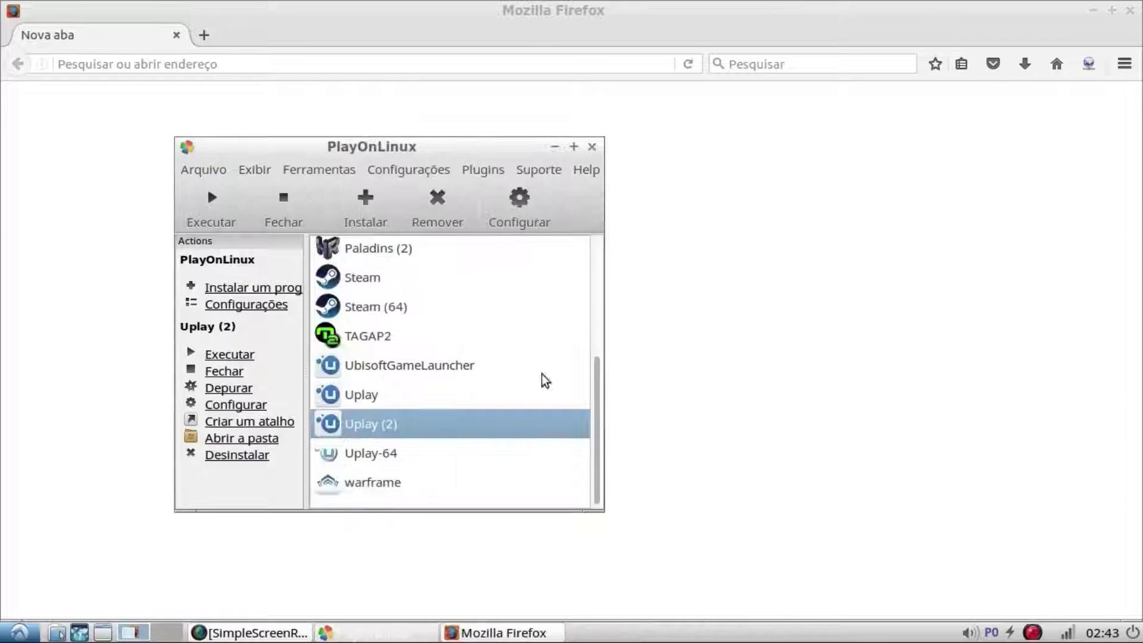
{"action": "left_click", "coordinate": [536, 212]}
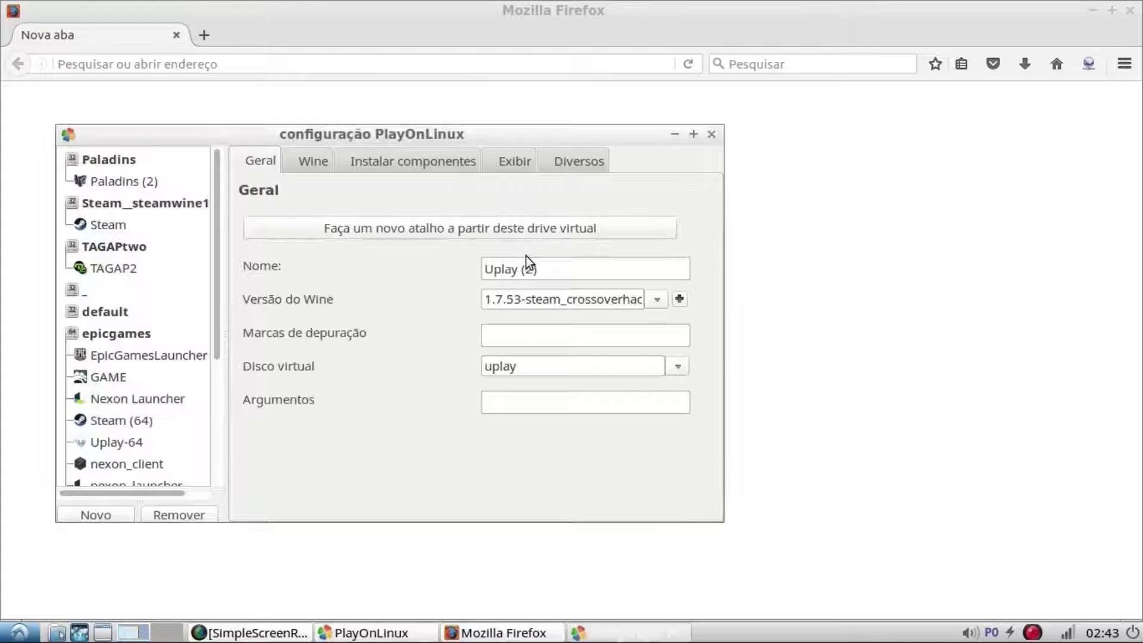
Step: Examine the d3dx11 entries in the Wine library overrides of Uplay (2) and close the configuration without changes
{"action": "left_click", "coordinate": [314, 162]}
{"action": "left_click", "coordinate": [304, 253]}
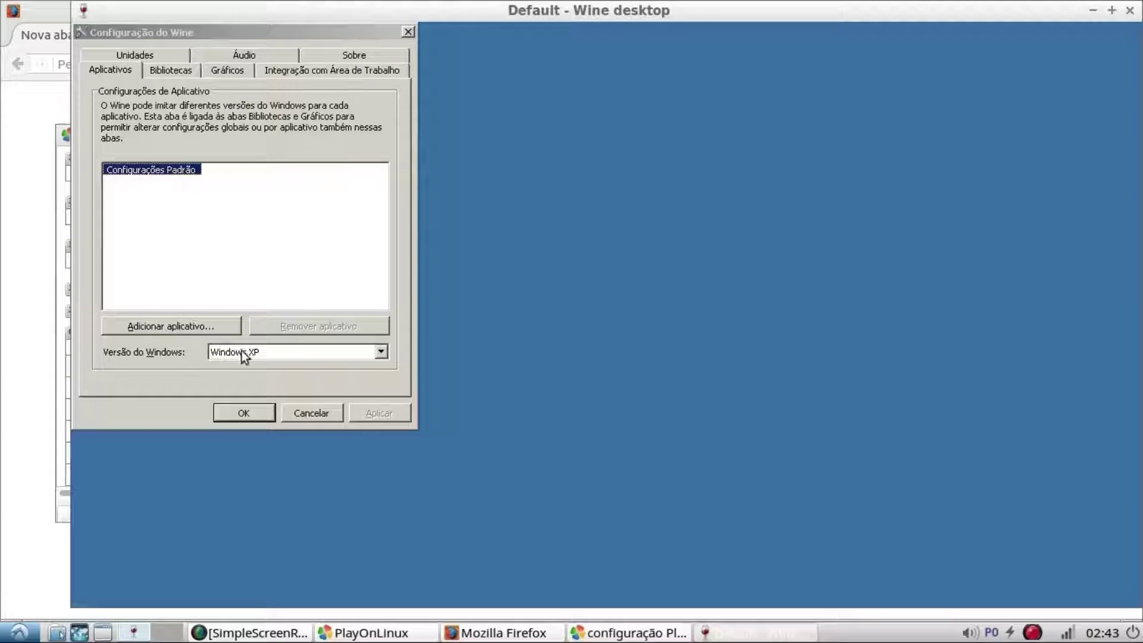
{"action": "left_click", "coordinate": [169, 71]}
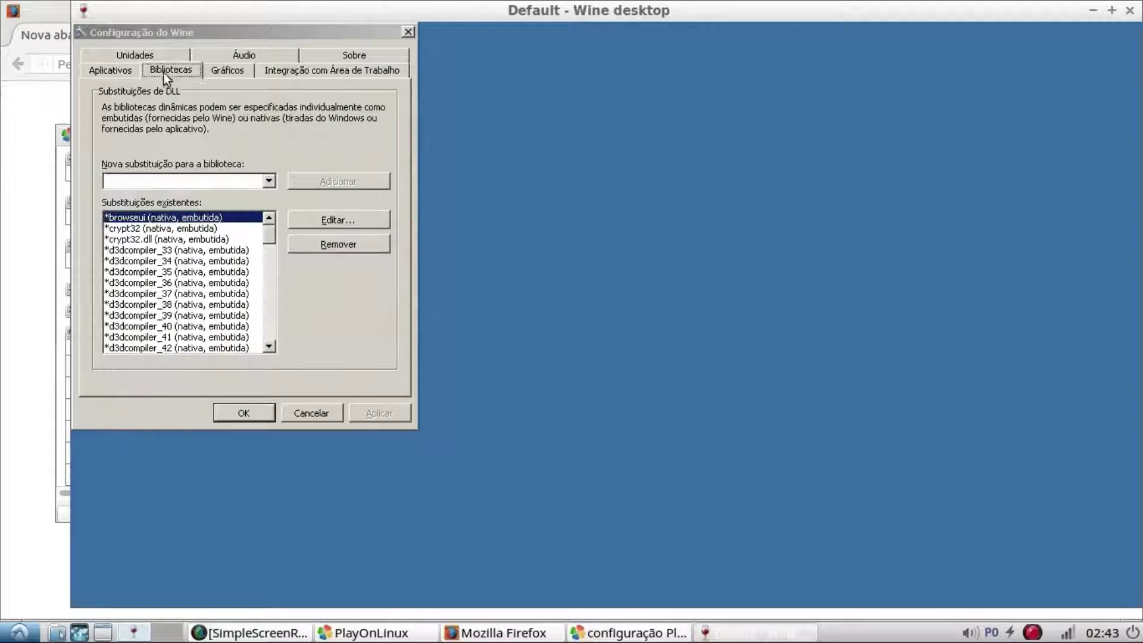
{"action": "scroll", "coordinate": [183, 280], "scroll_direction": "down", "scroll_amount": 10}
{"action": "scroll", "coordinate": [181, 284], "scroll_direction": "up", "scroll_amount": 2}
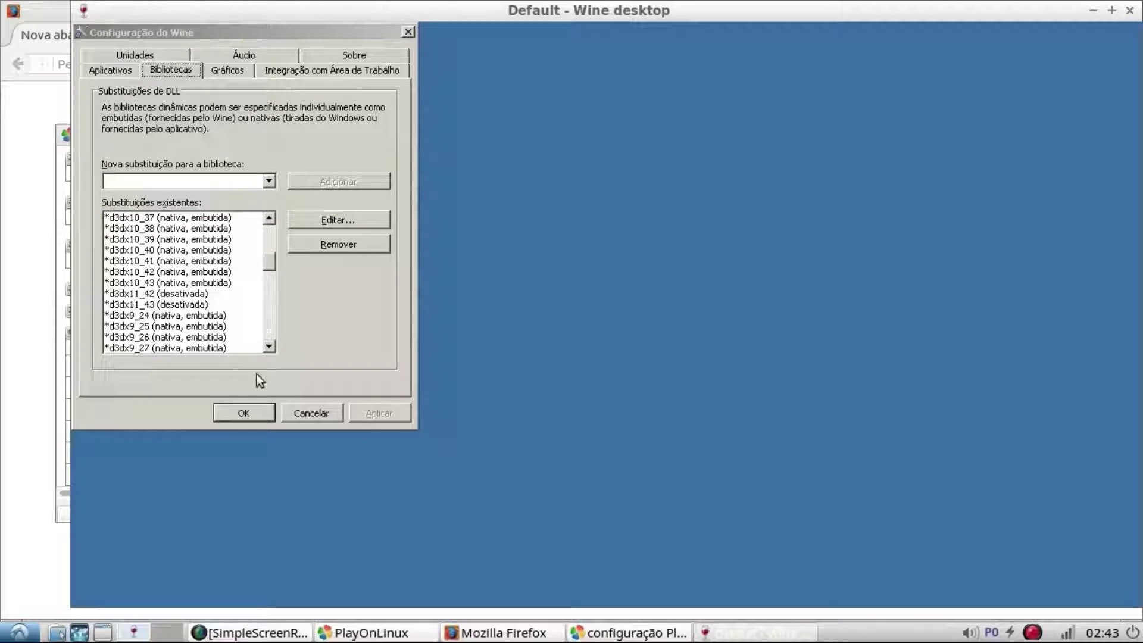
{"action": "left_click", "coordinate": [311, 411]}
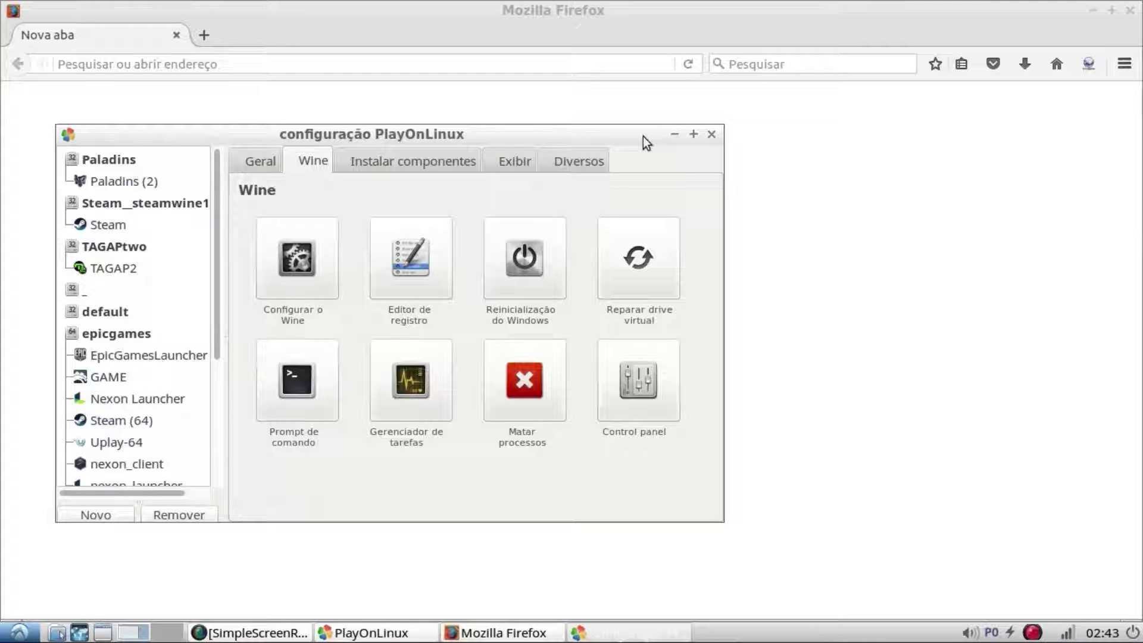
{"action": "left_click", "coordinate": [712, 135]}
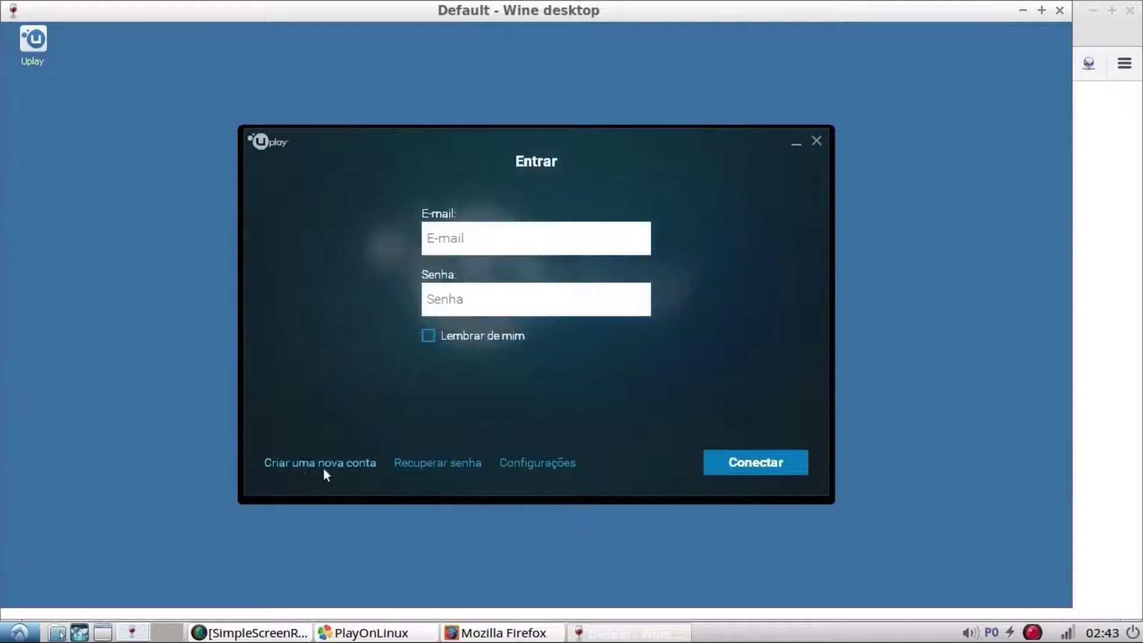
Step: Sign in to Uplay with the account e-mail and password
{"action": "left_click", "coordinate": [467, 250]}
{"action": "left_click", "coordinate": [732, 464]}
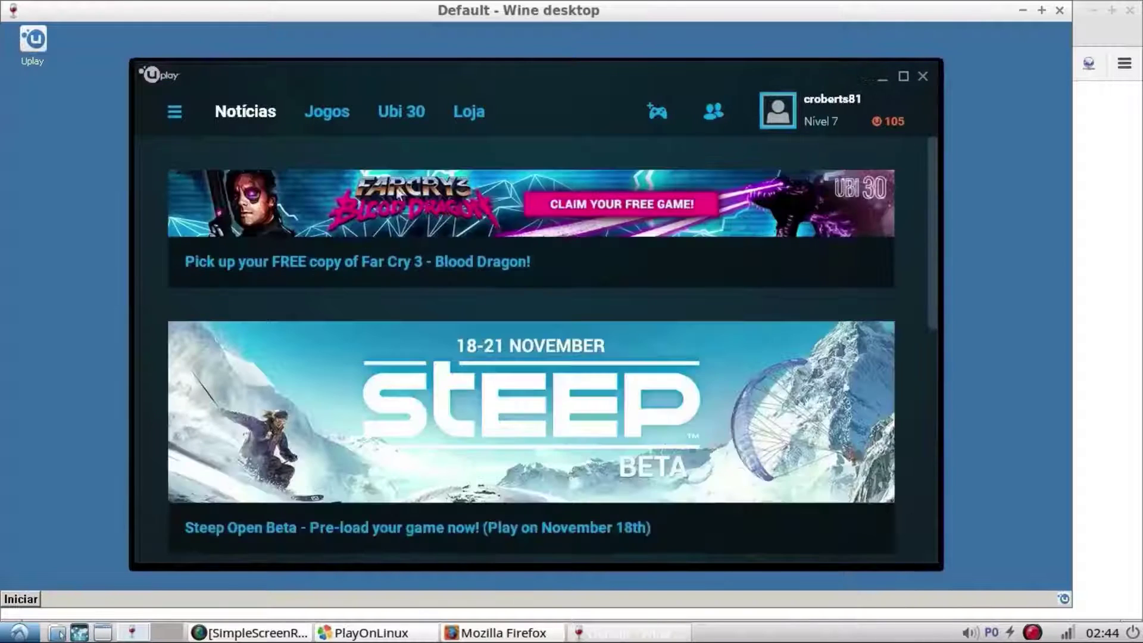
Step: Look through the Jogos, Ubi 30 and Notícias sections of Uplay
{"action": "left_click", "coordinate": [329, 112]}
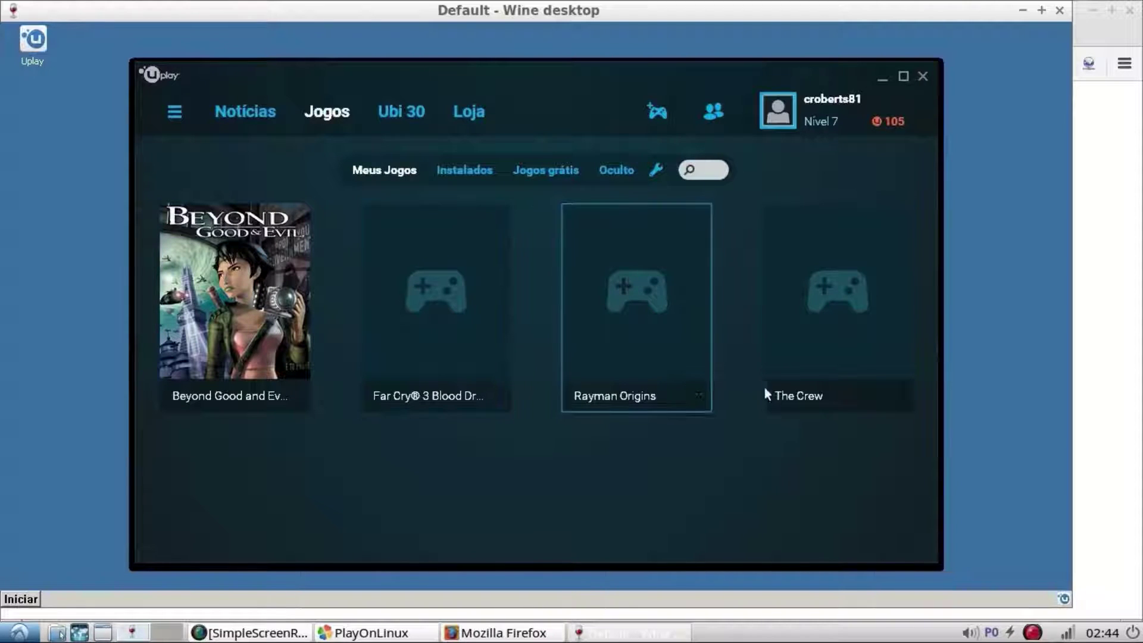
{"action": "left_click", "coordinate": [398, 109]}
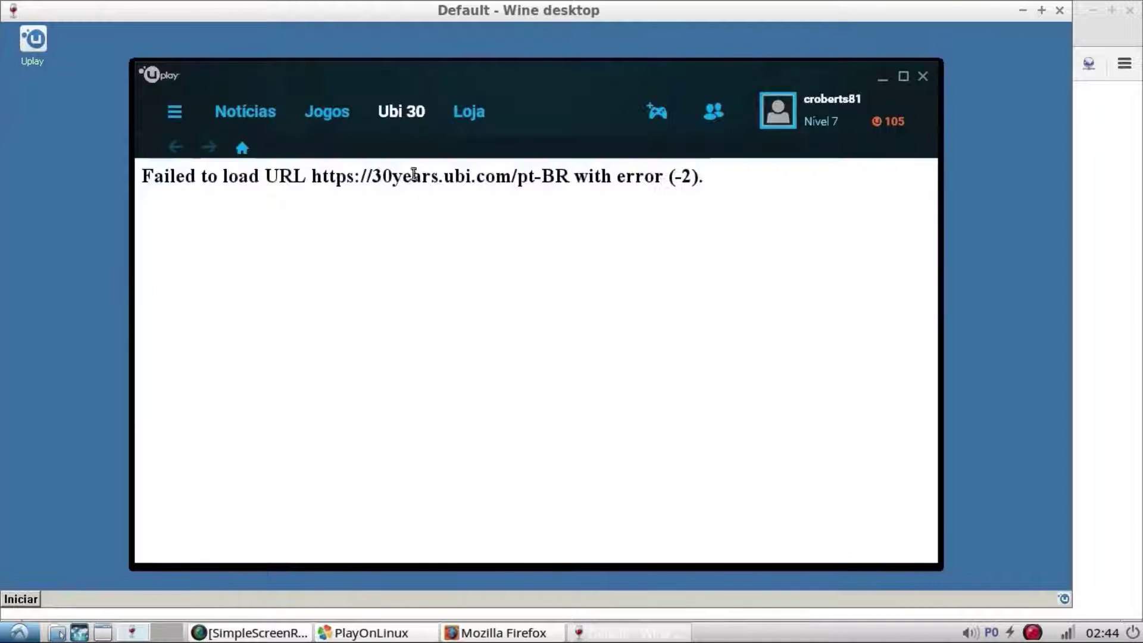
{"action": "left_click", "coordinate": [327, 112]}
{"action": "left_click", "coordinate": [395, 113]}
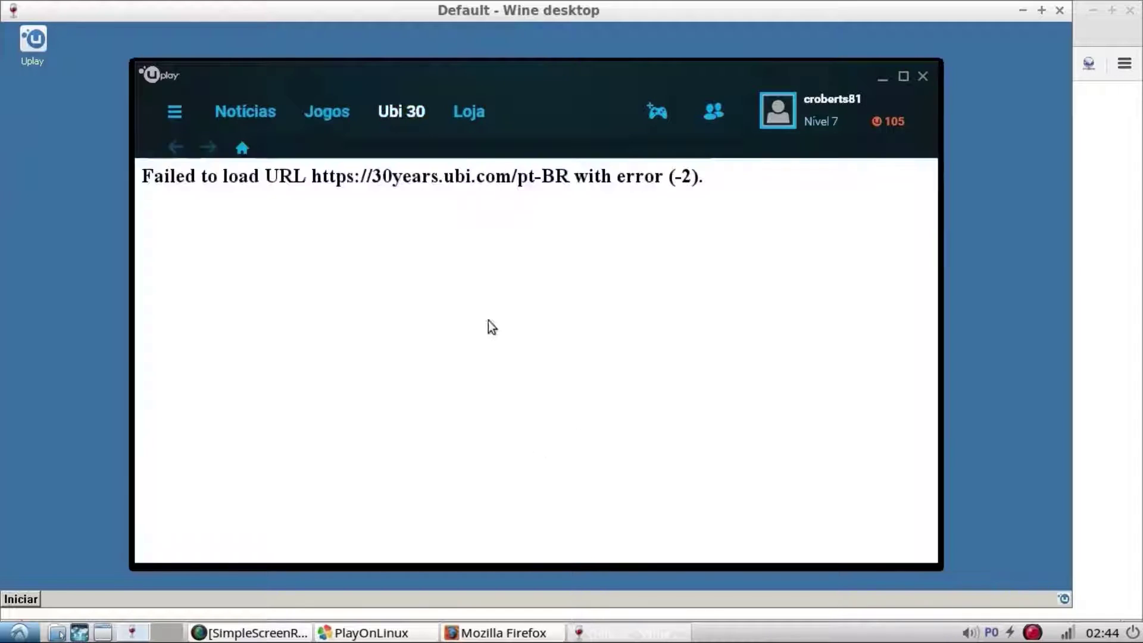
{"action": "left_click", "coordinate": [272, 115]}
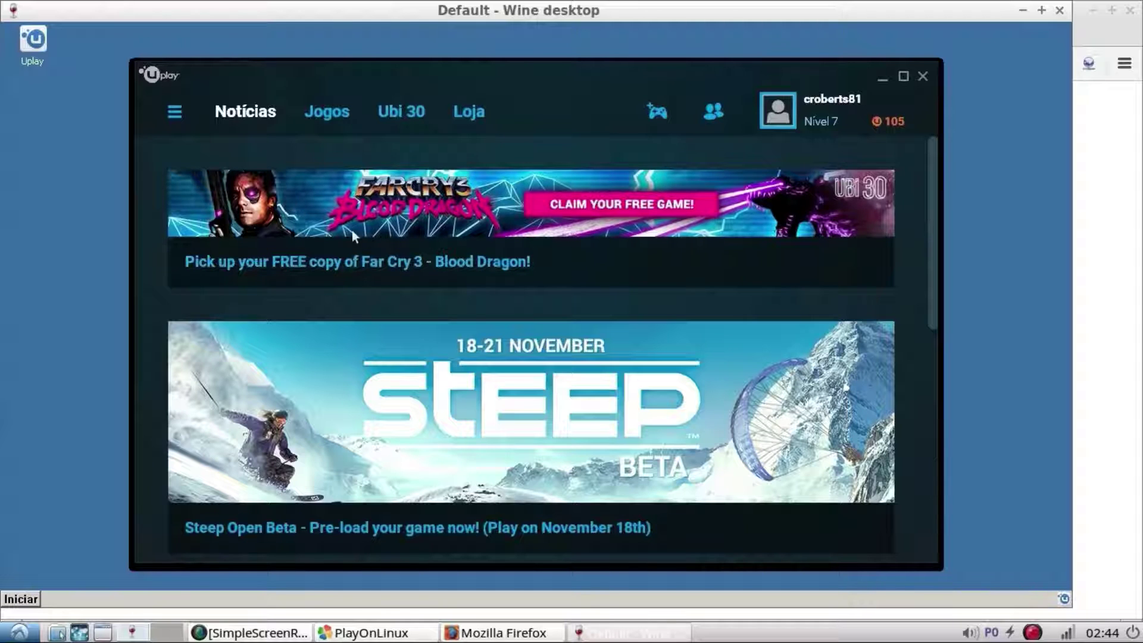
Step: Open the details of Far Cry 3 Blood Dragon and start its installation with Português brasileiro as the language
{"action": "left_click", "coordinate": [342, 113]}
{"action": "left_click", "coordinate": [498, 395]}
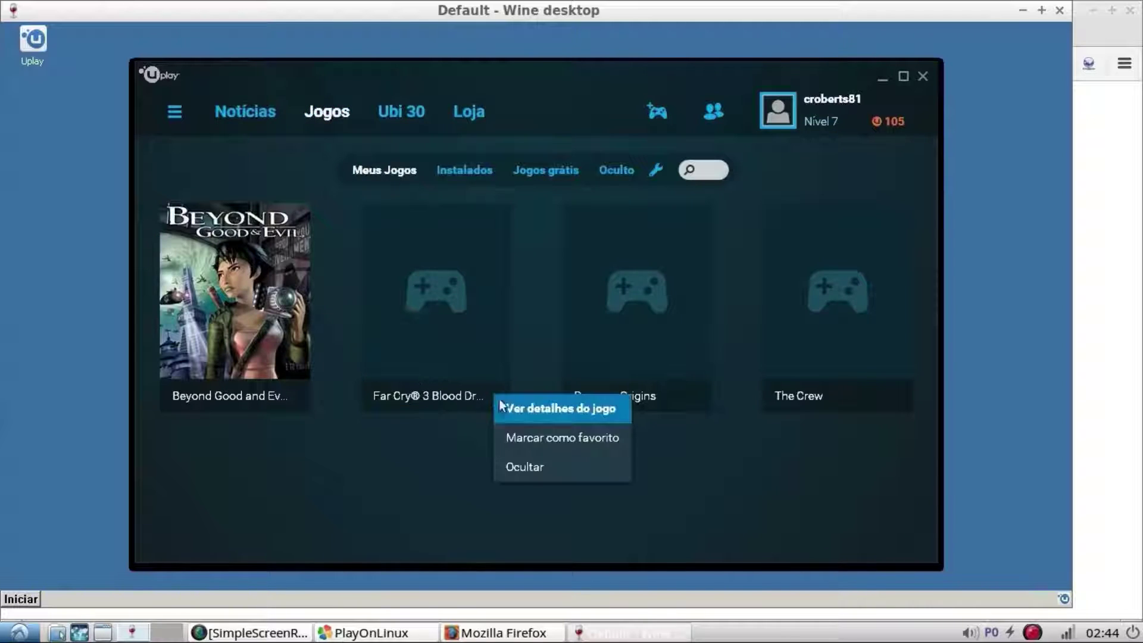
{"action": "left_click", "coordinate": [536, 414]}
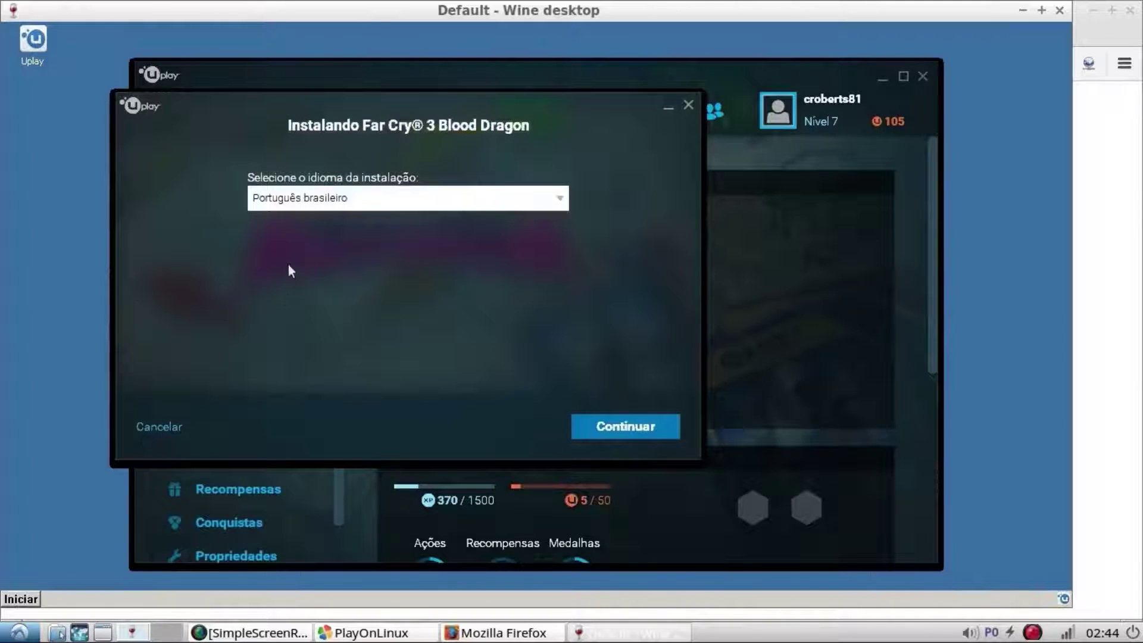
{"action": "left_click", "coordinate": [625, 428]}
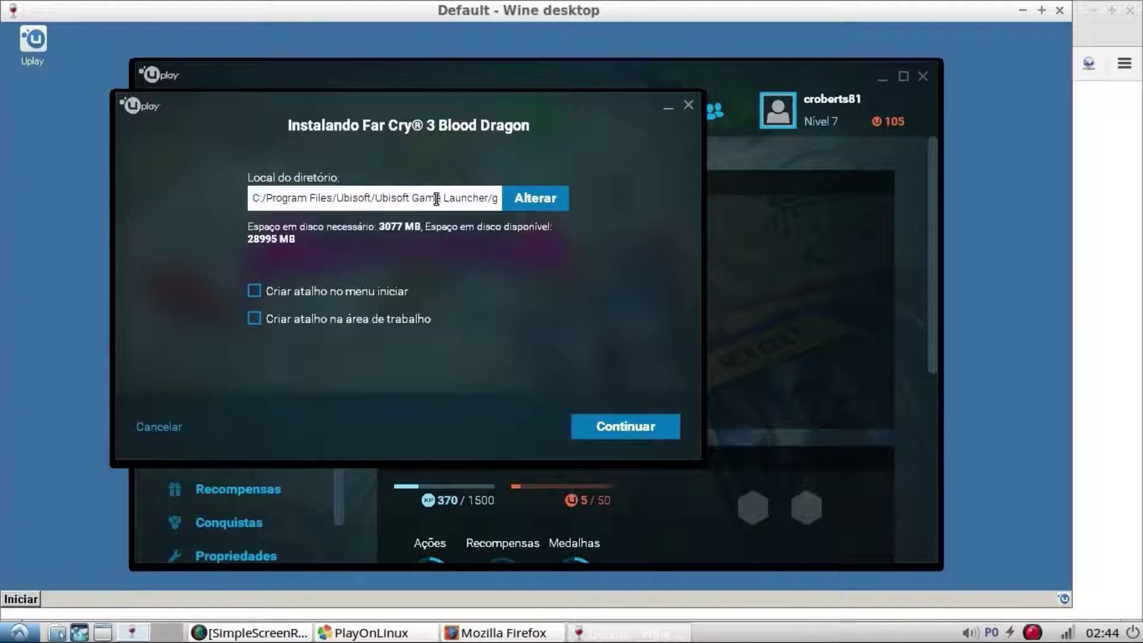
Step: Examine the full installation directory path proposed for Far Cry 3 Blood Dragon
{"action": "left_click_drag", "start_coordinate": [436, 199], "coordinate": [579, 192]}
{"action": "left_click", "coordinate": [348, 199]}
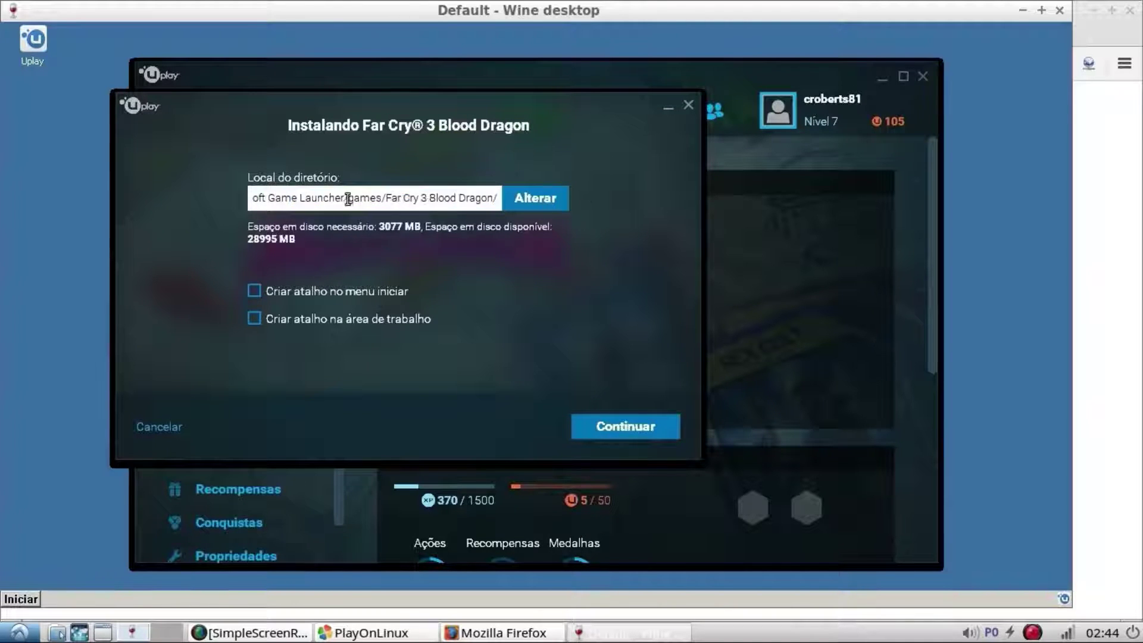
{"action": "left_click_drag", "start_coordinate": [348, 199], "coordinate": [398, 191]}
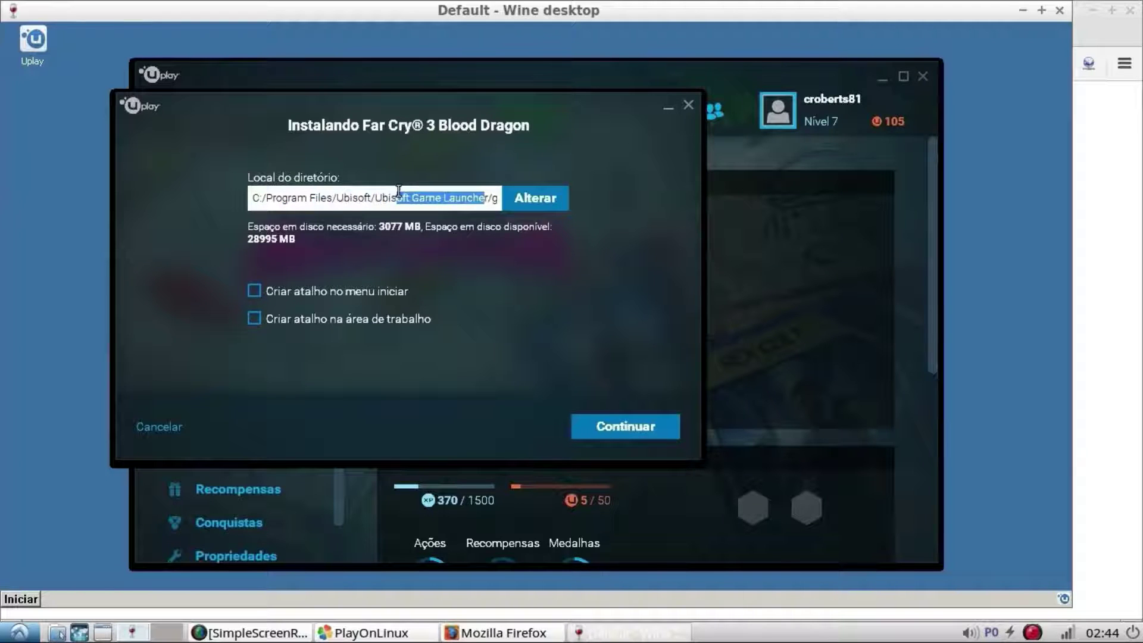
{"action": "left_click", "coordinate": [409, 194]}
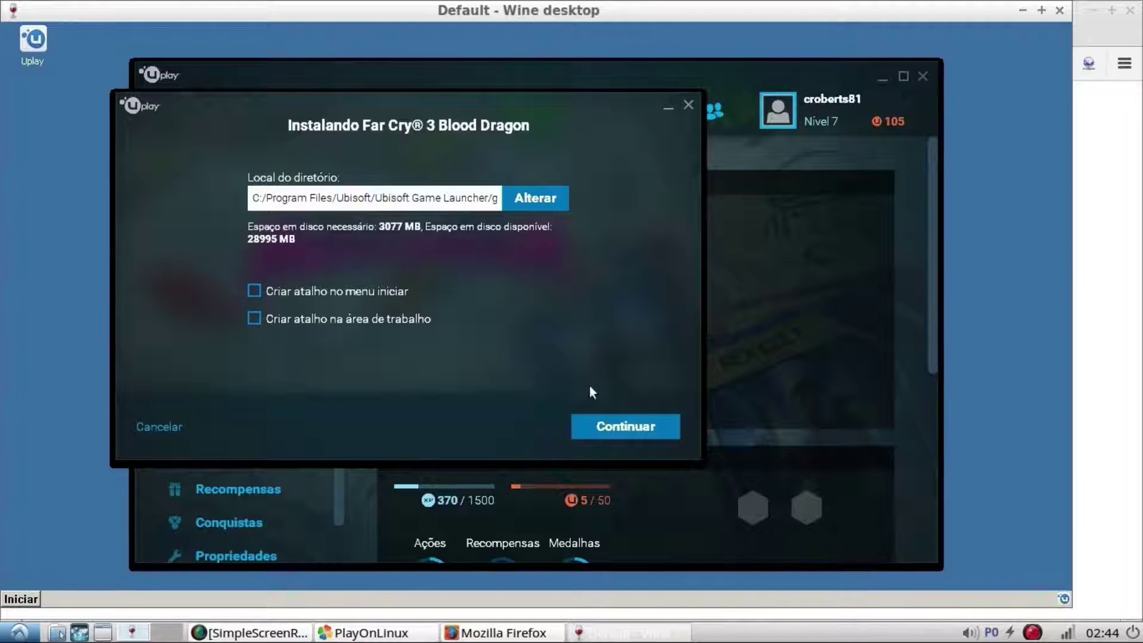
Step: Accept the proposed directory and the Português brasileiro licence agreement for Far Cry 3 Blood Dragon, and close the separate download window
{"action": "left_click", "coordinate": [631, 434]}
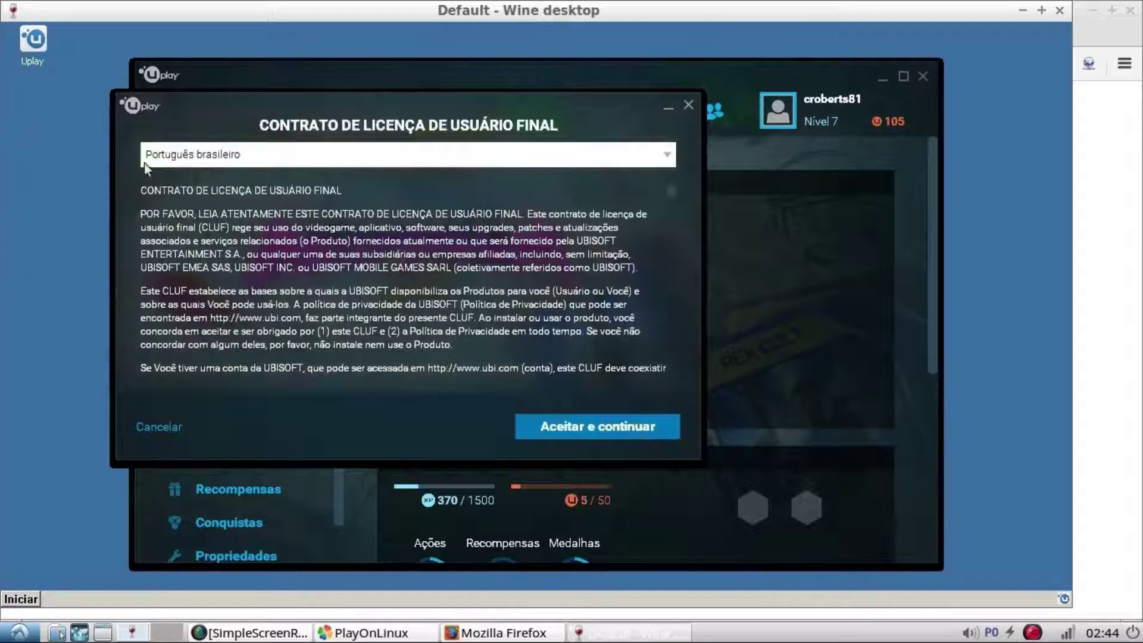
{"action": "left_click", "coordinate": [612, 430]}
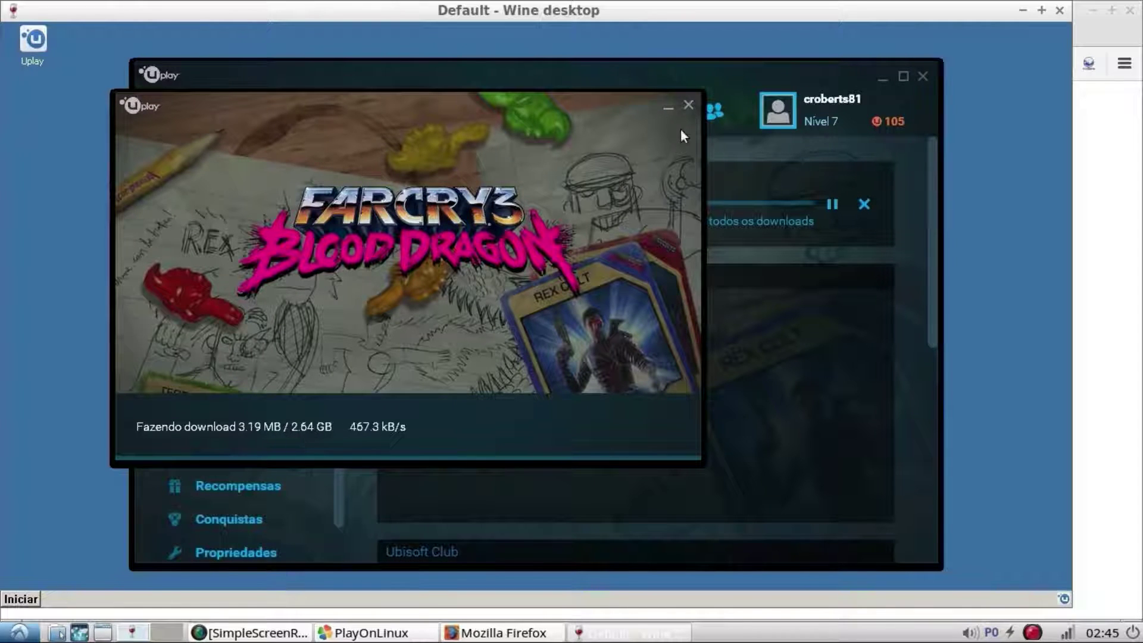
{"action": "left_click", "coordinate": [688, 105]}
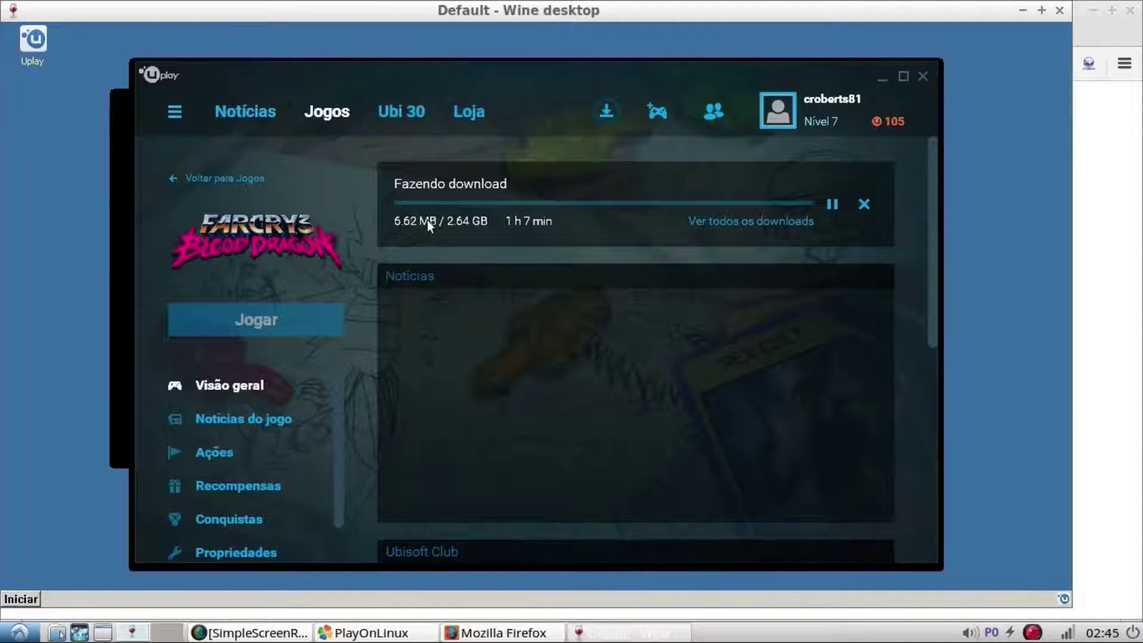
Step: Exit Uplay while the game download is in progress
{"action": "left_click", "coordinate": [175, 111]}
{"action": "left_click", "coordinate": [212, 370]}
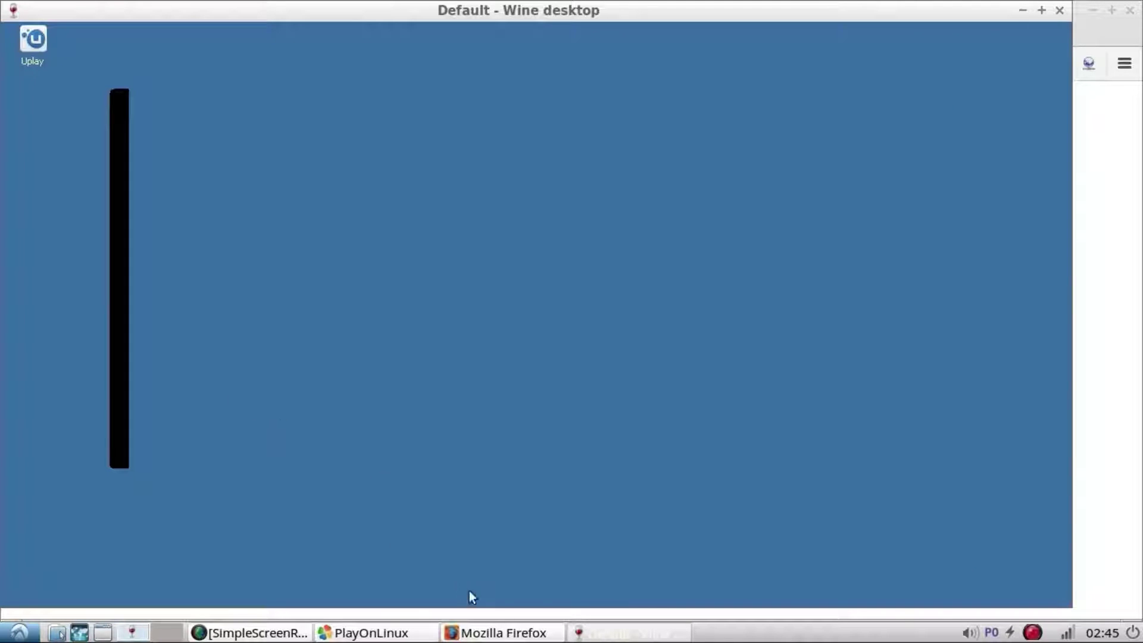
{"action": "left_click", "coordinate": [535, 347]}
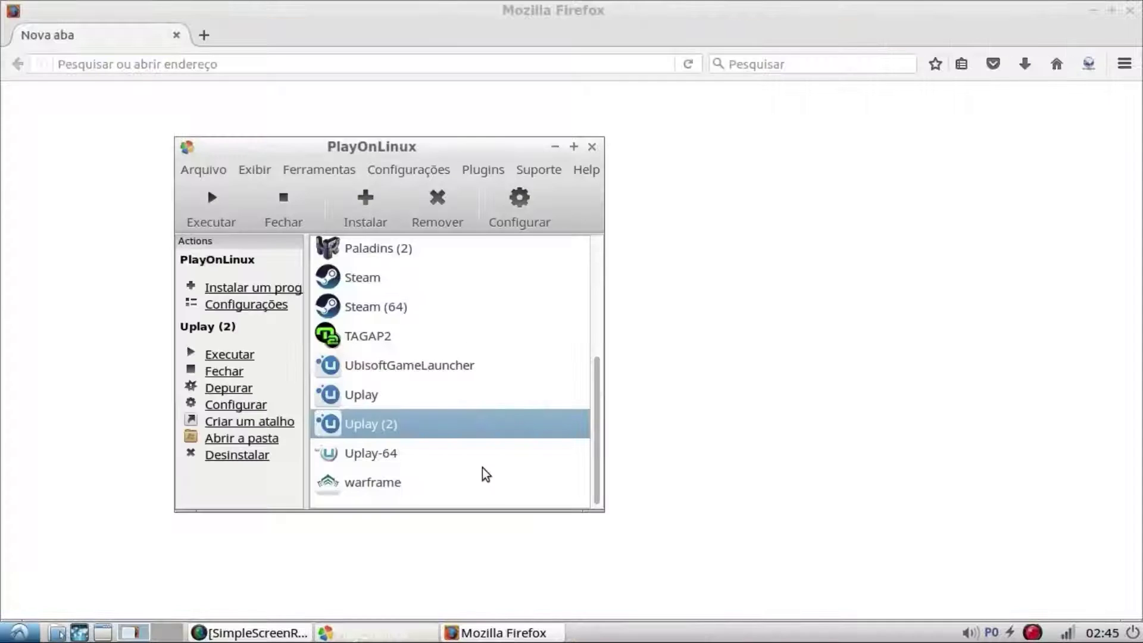
Step: Set the Wine version of Uplay (2) to 1.9.18-staging, agreeing to end running programs, and open its Wine settings
{"action": "left_click", "coordinate": [513, 208]}
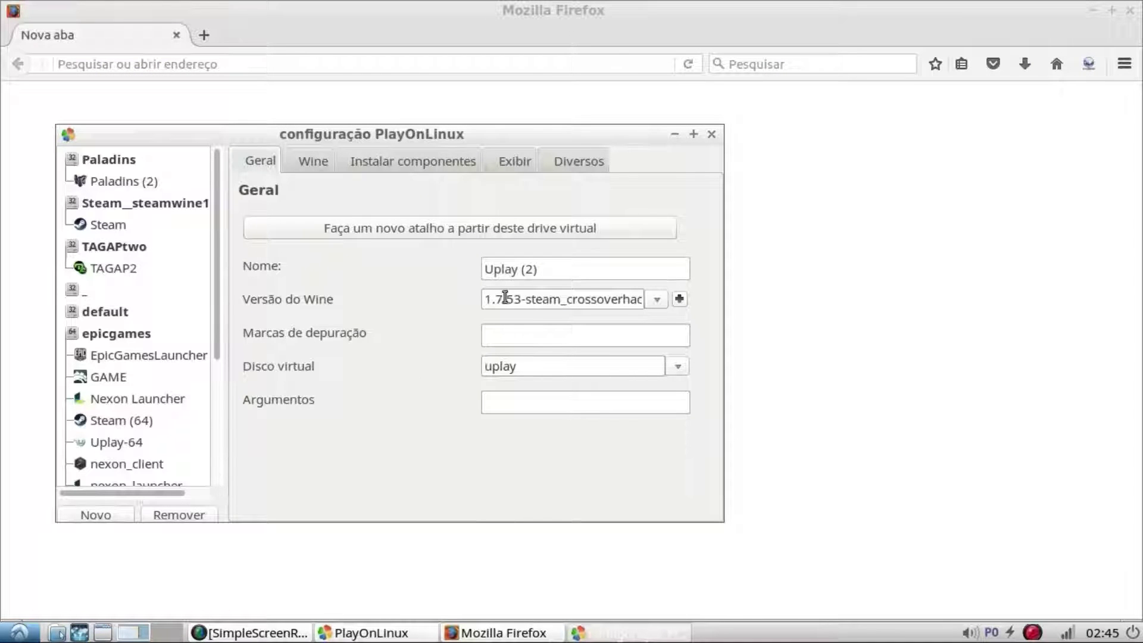
{"action": "left_click", "coordinate": [656, 299]}
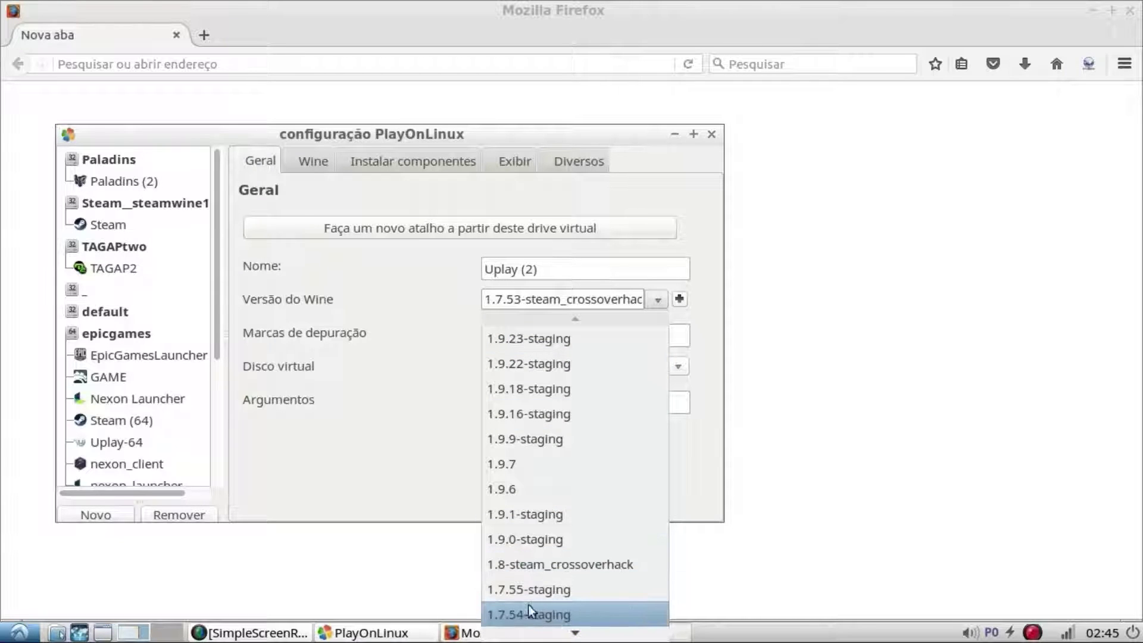
{"action": "left_click", "coordinate": [477, 326]}
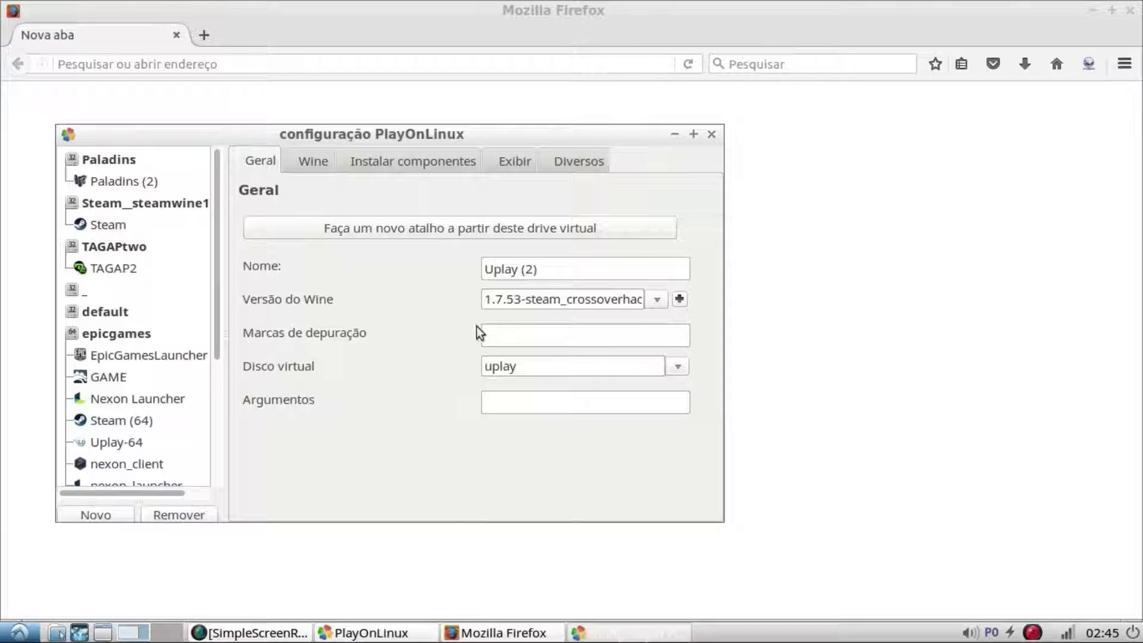
{"action": "left_click", "coordinate": [656, 300]}
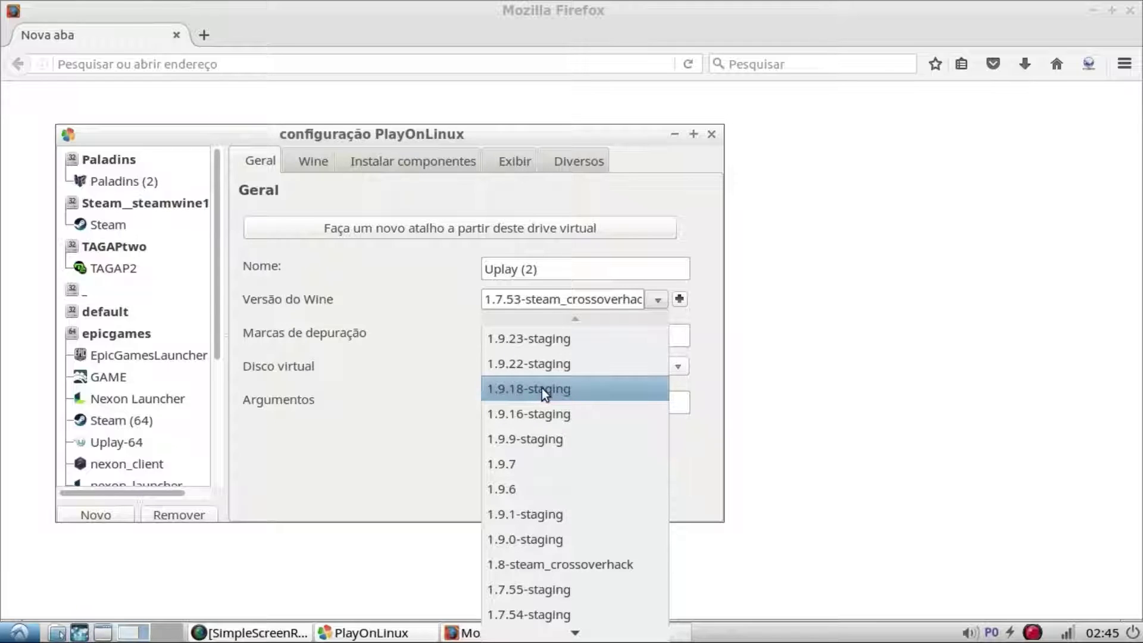
{"action": "left_click", "coordinate": [399, 409]}
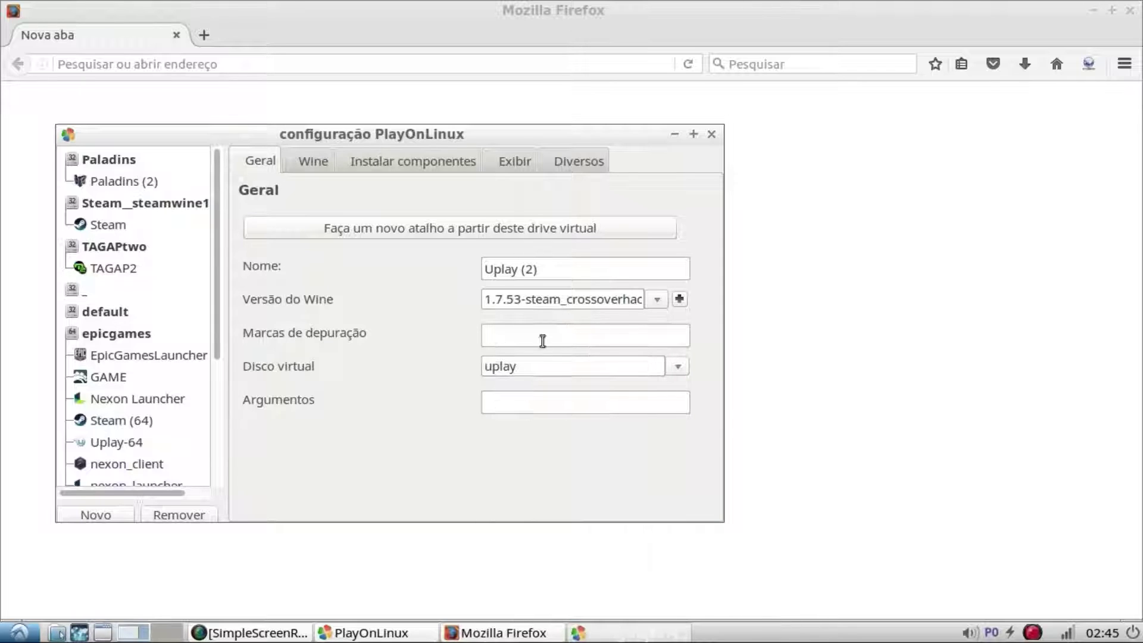
{"action": "left_click", "coordinate": [655, 298]}
{"action": "left_click", "coordinate": [540, 388]}
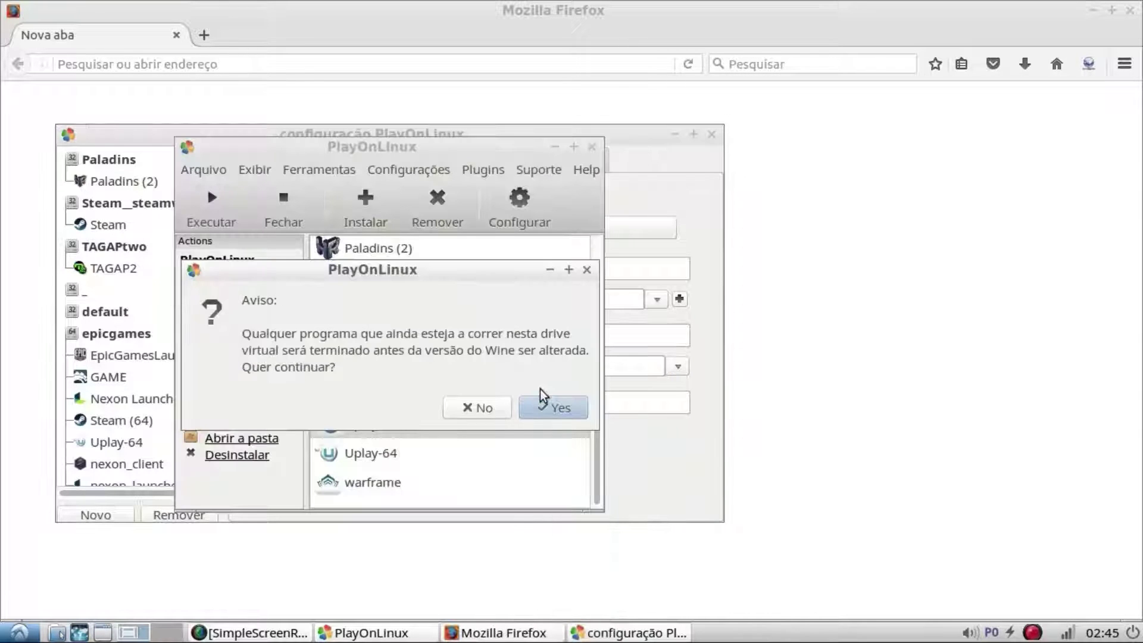
{"action": "left_click", "coordinate": [547, 406]}
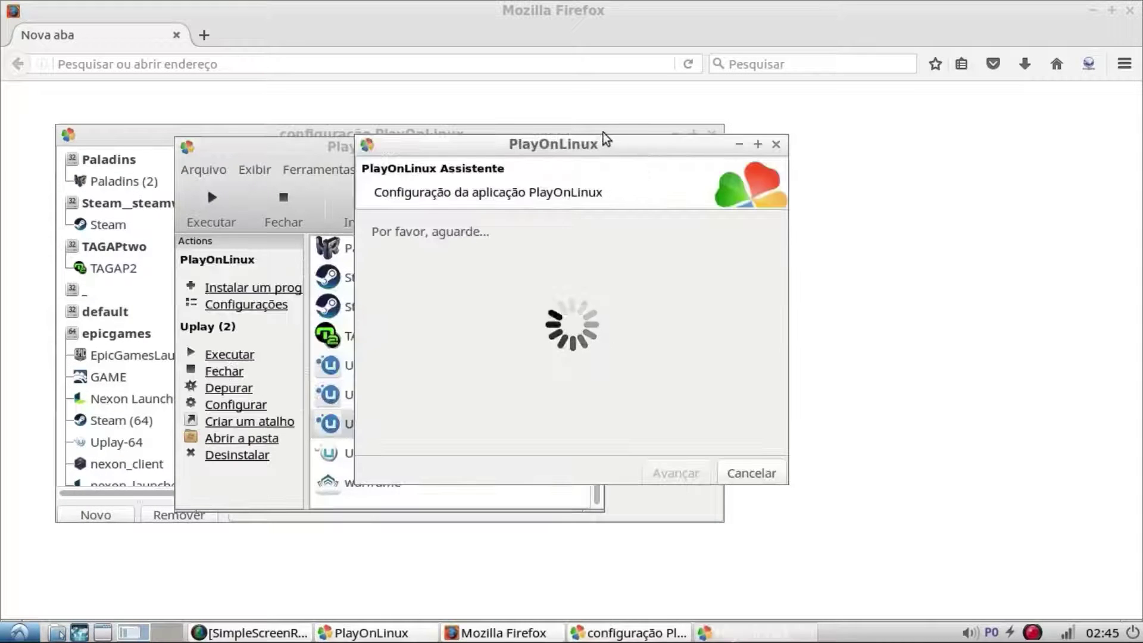
{"action": "left_click", "coordinate": [603, 131]}
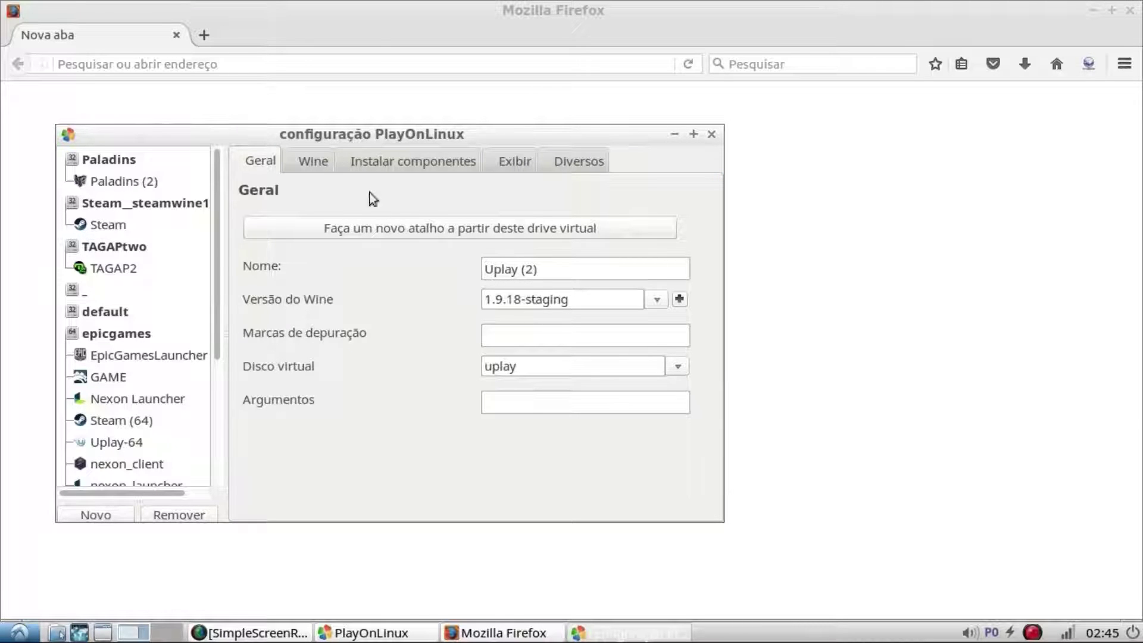
{"action": "left_click", "coordinate": [310, 162]}
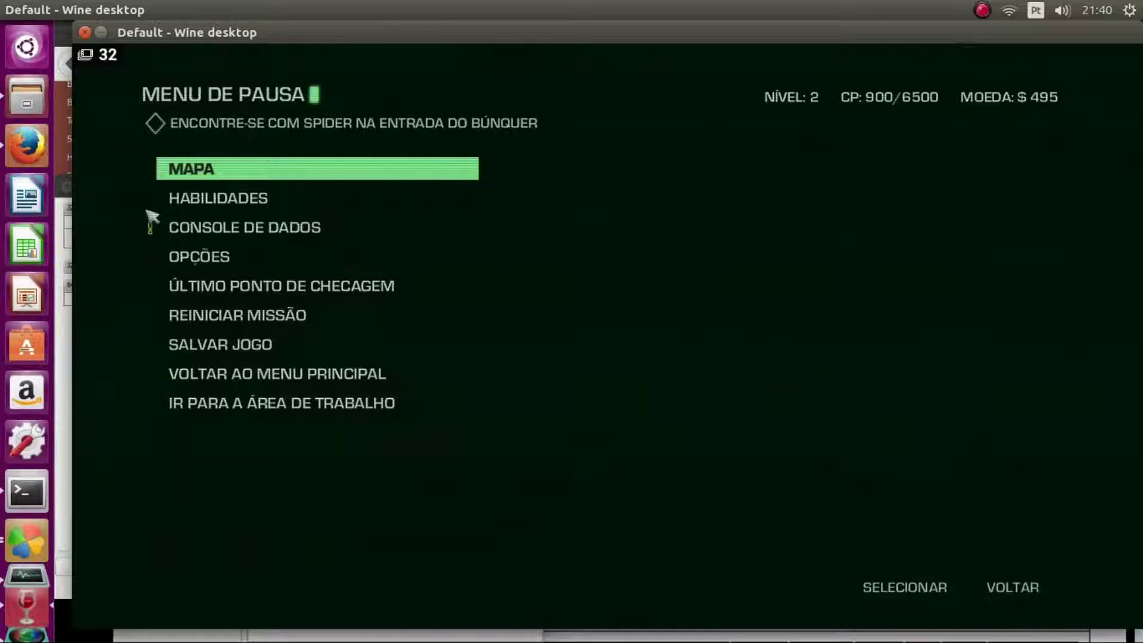
Step: Resume Far Cry 3 Blood Dragon from its pause menu
{"action": "key", "text": "Escape"}
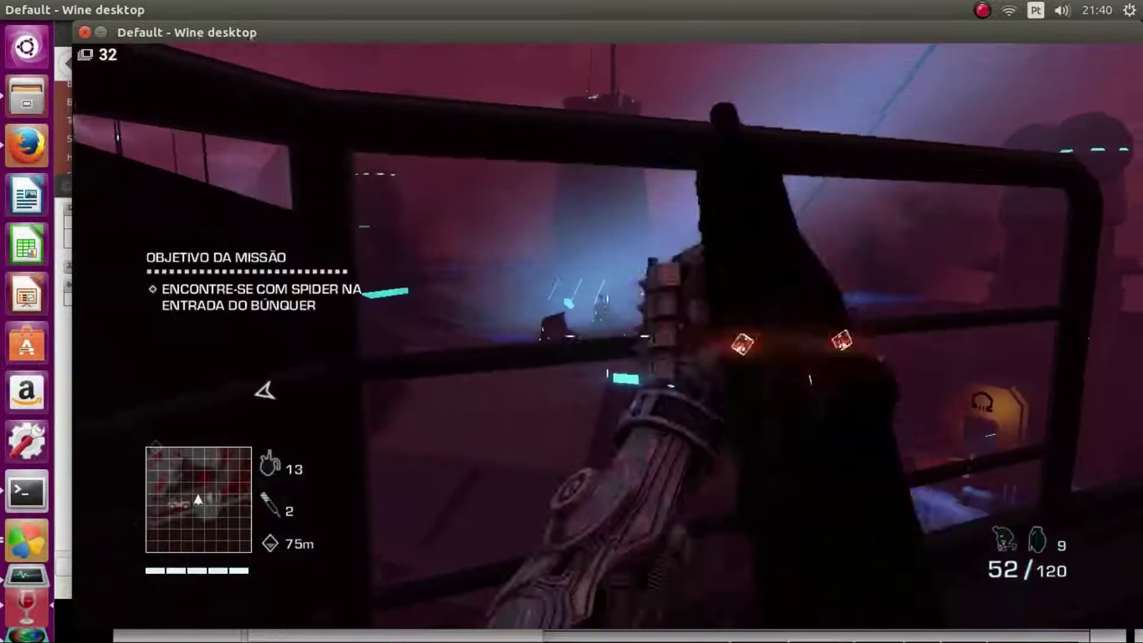